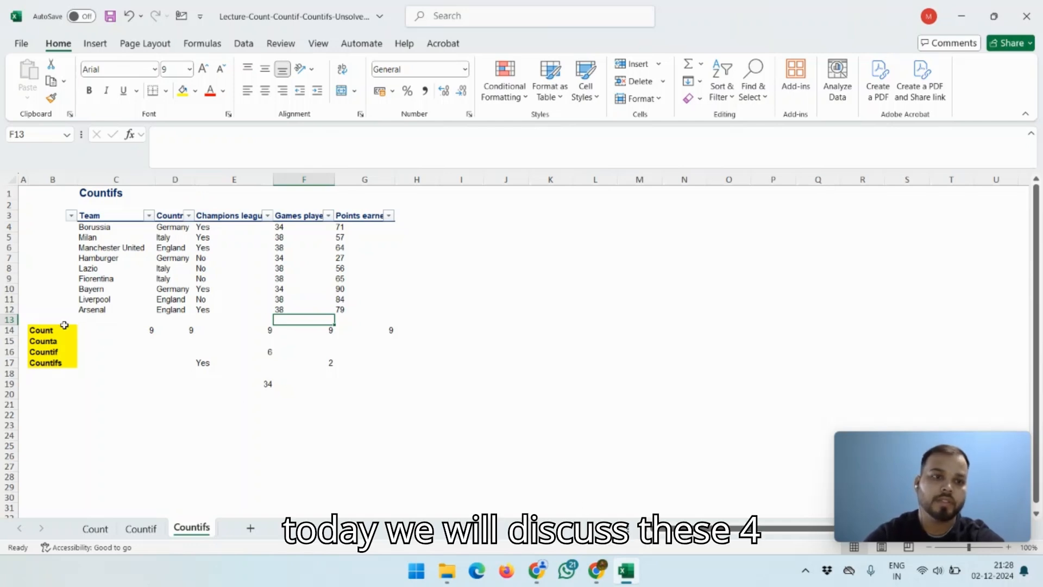
Review the Count, Counta, Countif and Countifs labels in B14:B17 and the existing formula beside Count.
{"action": "left_click", "coordinate": [49, 332]}
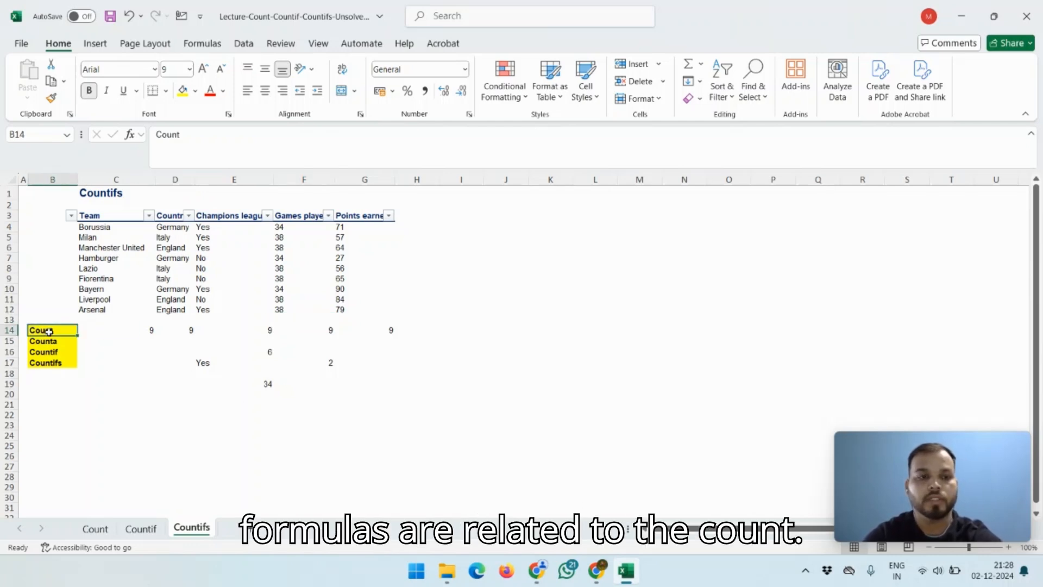
{"action": "key", "text": "Right"}
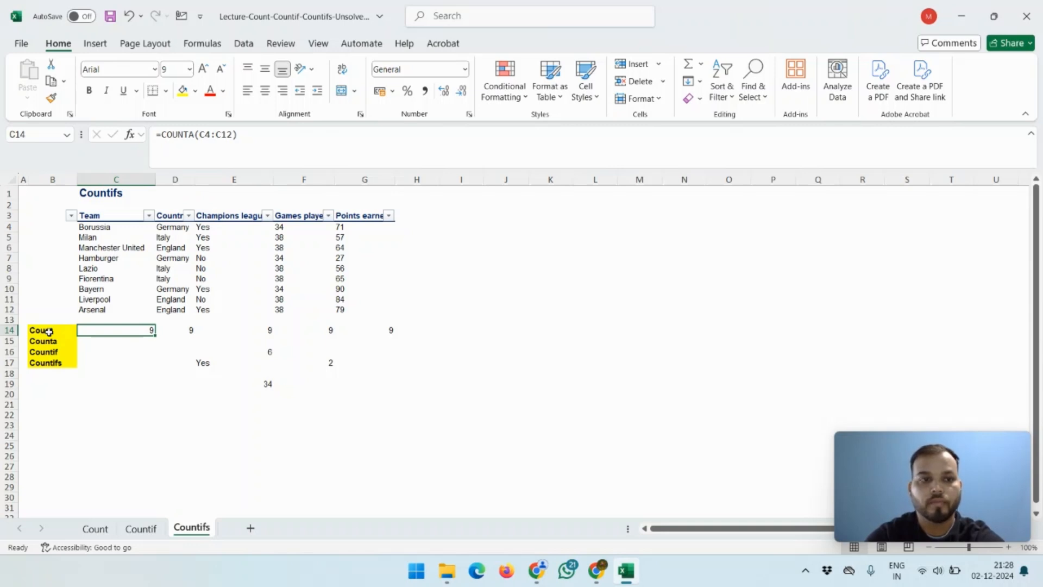
{"action": "key", "text": "Left"}
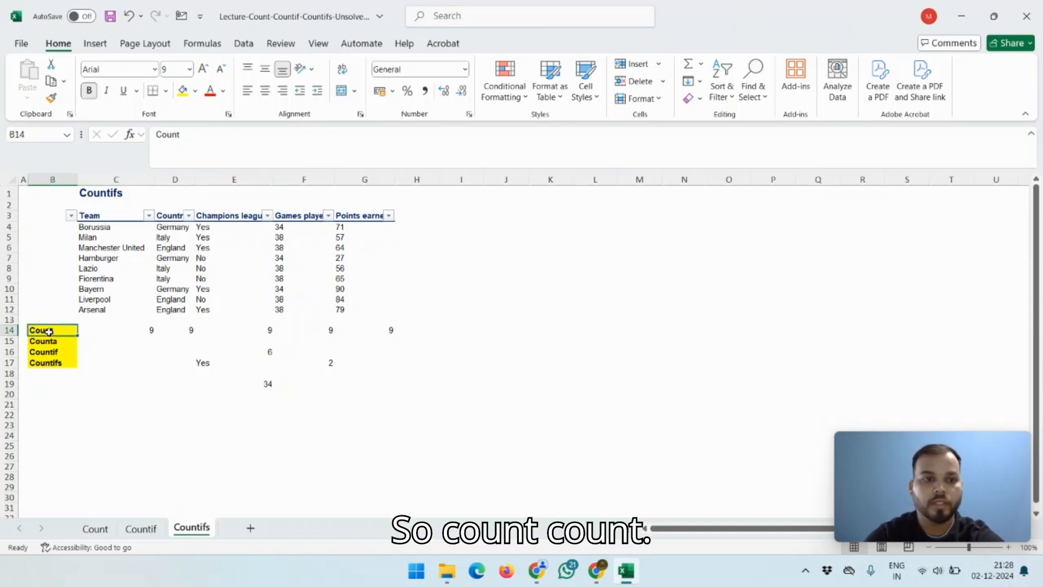
{"action": "key", "text": "Down"}
{"action": "key", "text": "Down"}
{"action": "key", "text": "Down"}
{"action": "key", "text": "Up"}
{"action": "key", "text": "Up"}
{"action": "key", "text": "Up"}
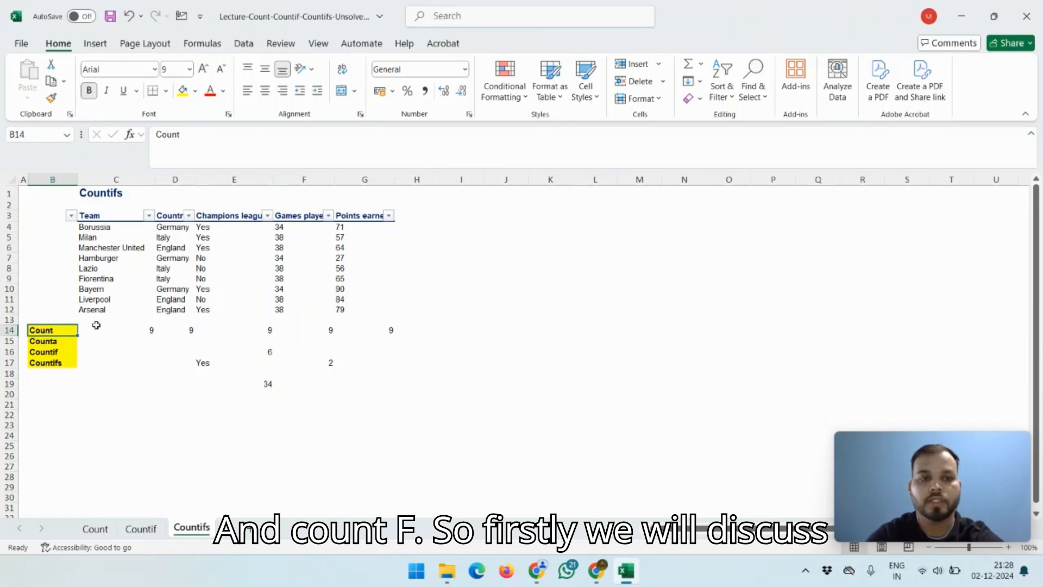
{"action": "key", "text": "Right"}
{"action": "key", "text": "Left"}
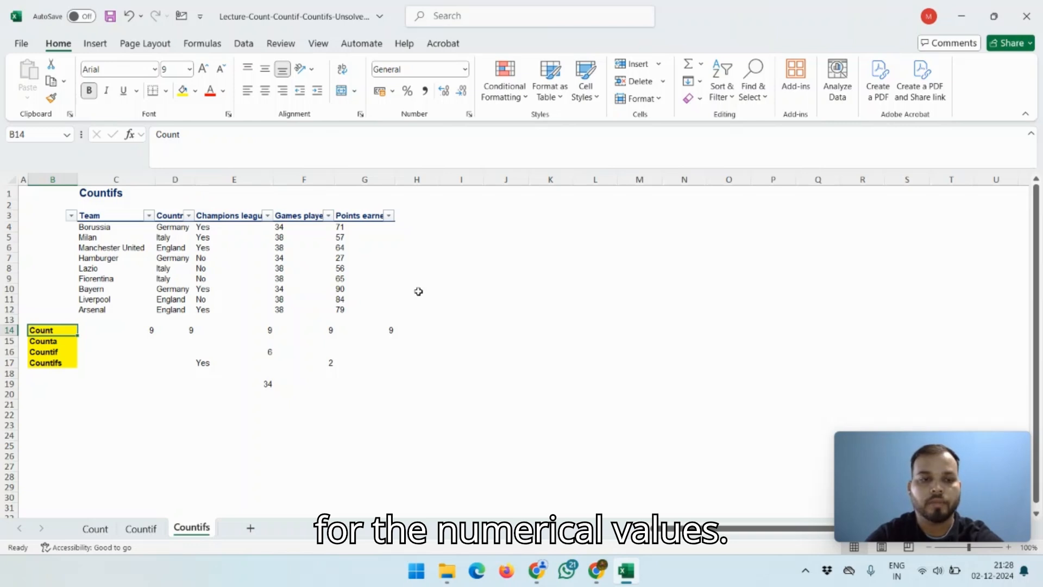
{"action": "key", "text": "Right"}
{"action": "key", "text": "Right"}
{"action": "key", "text": "Left"}
{"action": "key", "text": "shift+Right"}
{"action": "key", "text": "shift+Right"}
{"action": "key", "text": "shift+Right"}
{"action": "key", "text": "shift+Right"}
{"action": "key", "text": "shift+Right"}
{"action": "key", "text": "shift+Left"}
{"action": "key", "text": "shift+Down"}
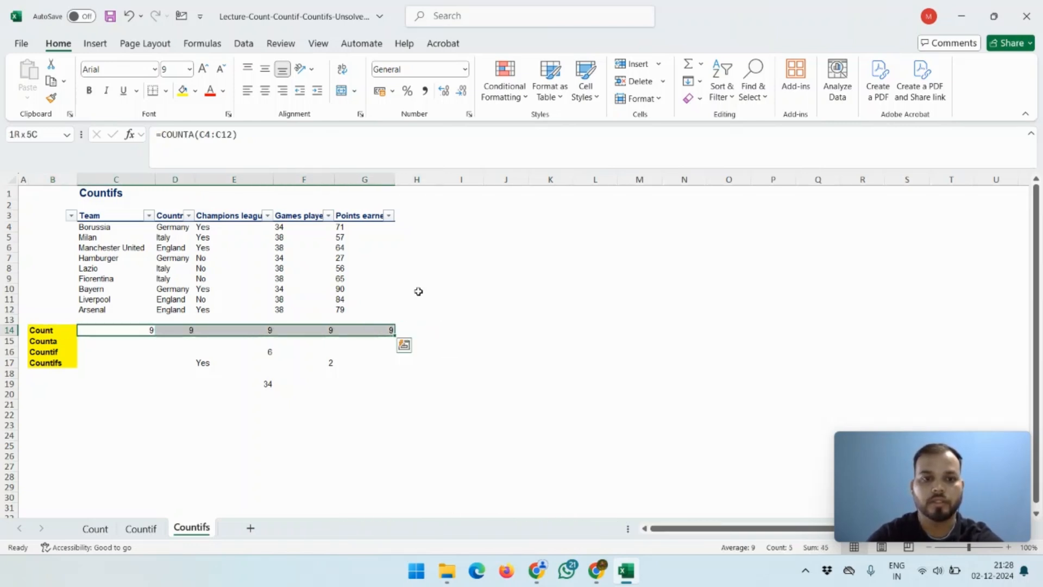
{"action": "key", "text": "shift+Down"}
{"action": "key", "text": "shift+Down"}
{"action": "key", "text": "shift+Down"}
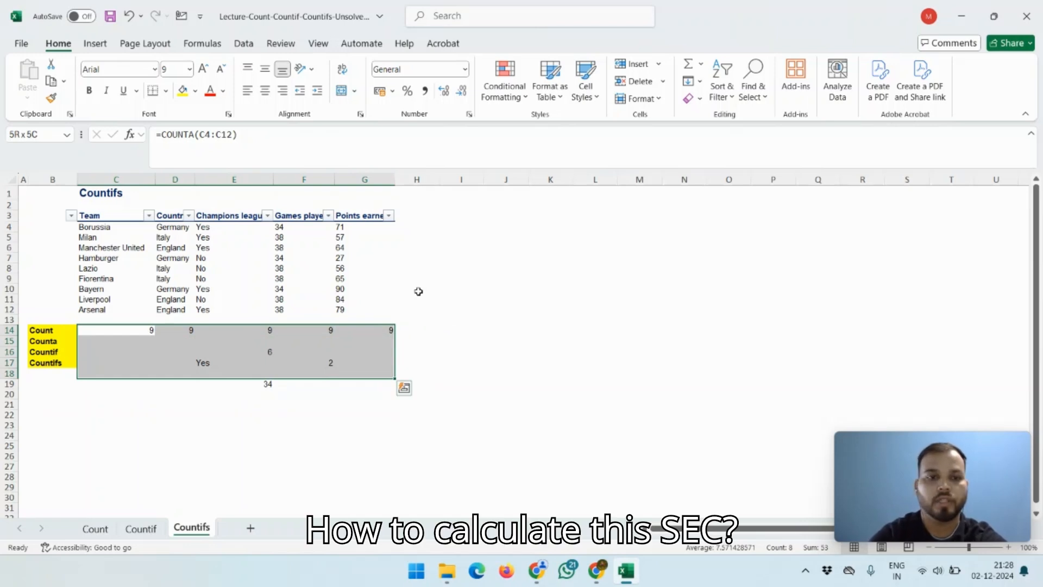
{"action": "key", "text": "Up"}
{"action": "key", "text": "Down"}
{"action": "key", "text": "Down"}
{"action": "key", "text": "Down"}
{"action": "key", "text": "Right"}
{"action": "key", "text": "Up"}
{"action": "key", "text": "Up"}
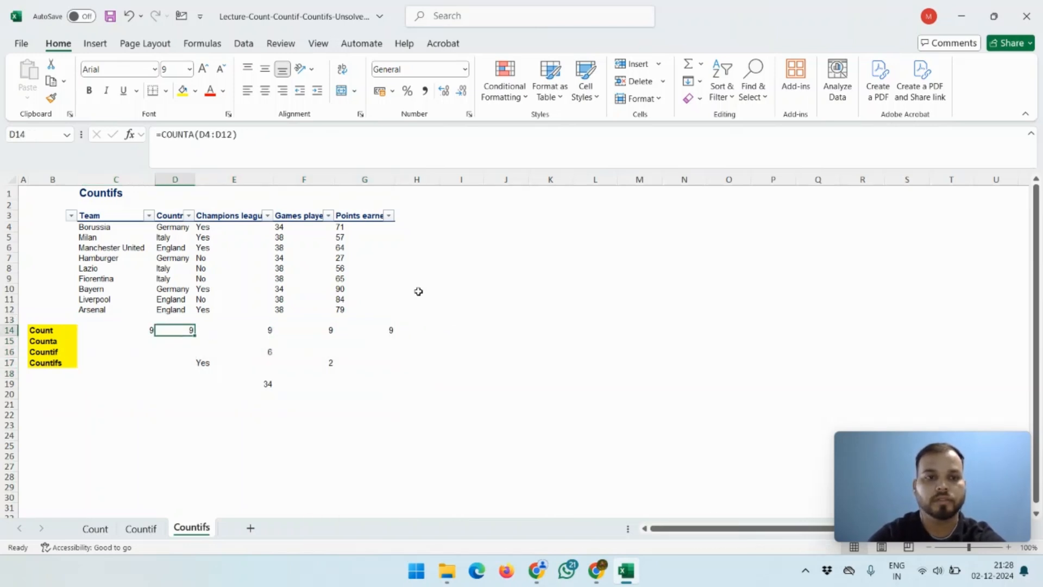
Clear the existing results from C14:H19 beside the count labels.
{"action": "key", "text": "Left"}
{"action": "key", "text": "shift+Right"}
{"action": "key", "text": "shift+Right"}
{"action": "key", "text": "shift+Right"}
{"action": "key", "text": "shift+Right"}
{"action": "key", "text": "shift+Right"}
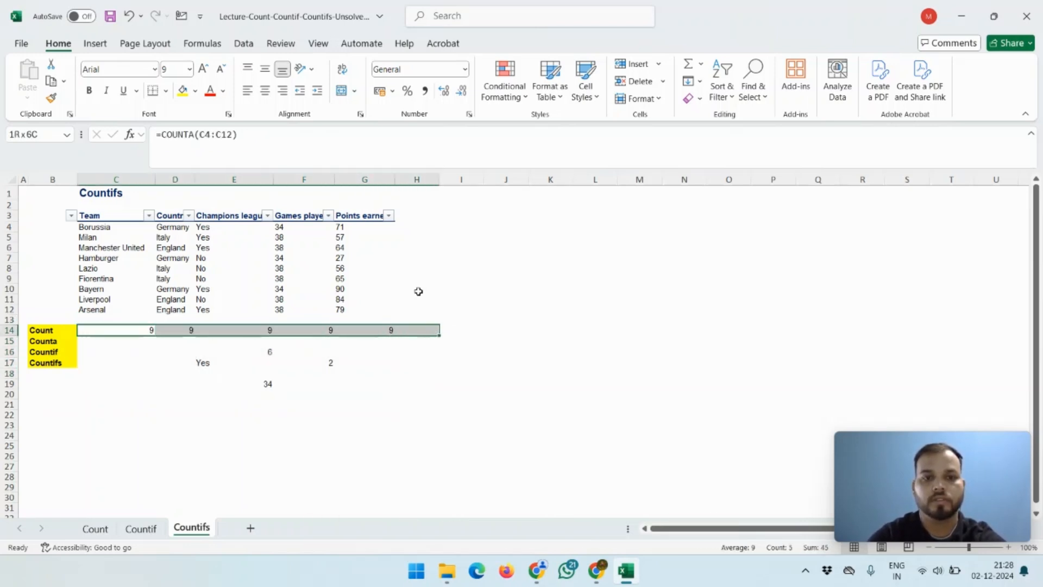
{"action": "key", "text": "shift+Down"}
{"action": "key", "text": "shift+Down"}
{"action": "key", "text": "shift+Down"}
{"action": "key", "text": "shift+Down"}
{"action": "key", "text": "shift+Down"}
{"action": "key", "text": "Delete"}
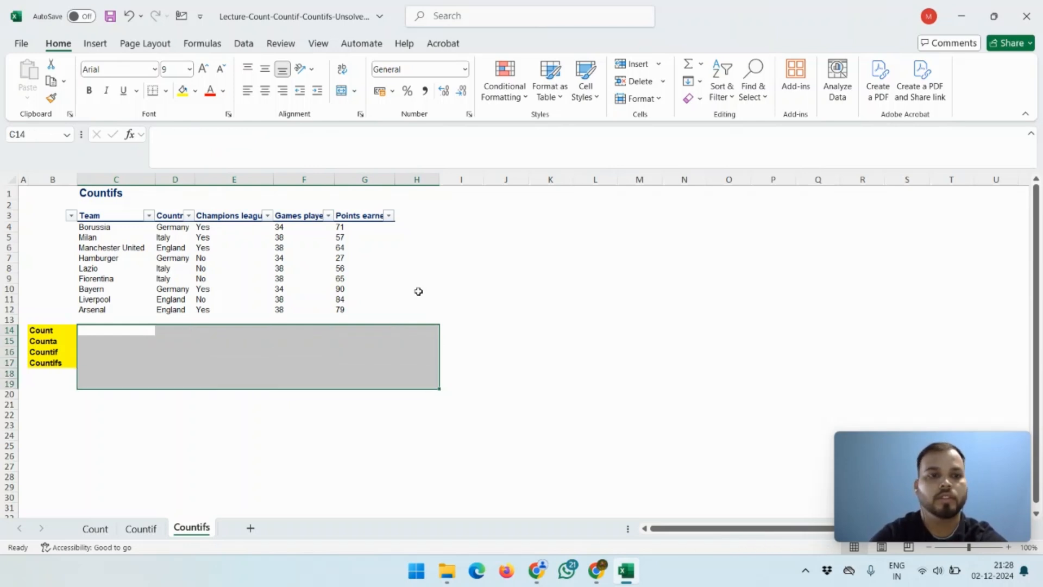
Enter =COUNT(C4:C12) in C14 to count numeric values in the Team column.
{"action": "key", "text": "Up"}
{"action": "key", "text": "Down"}
{"action": "type", "text": "="}
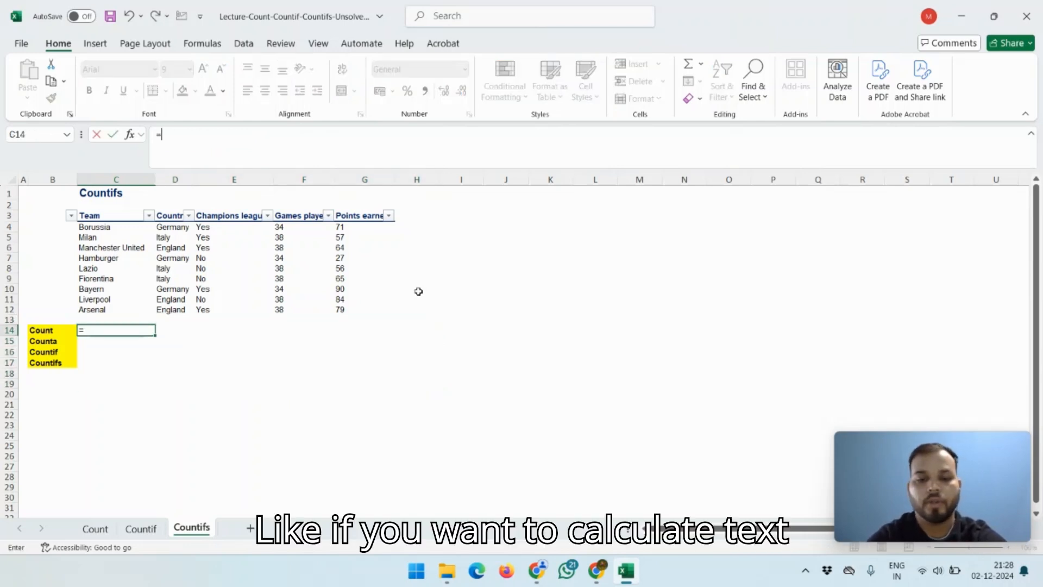
{"action": "type", "text": "coun"}
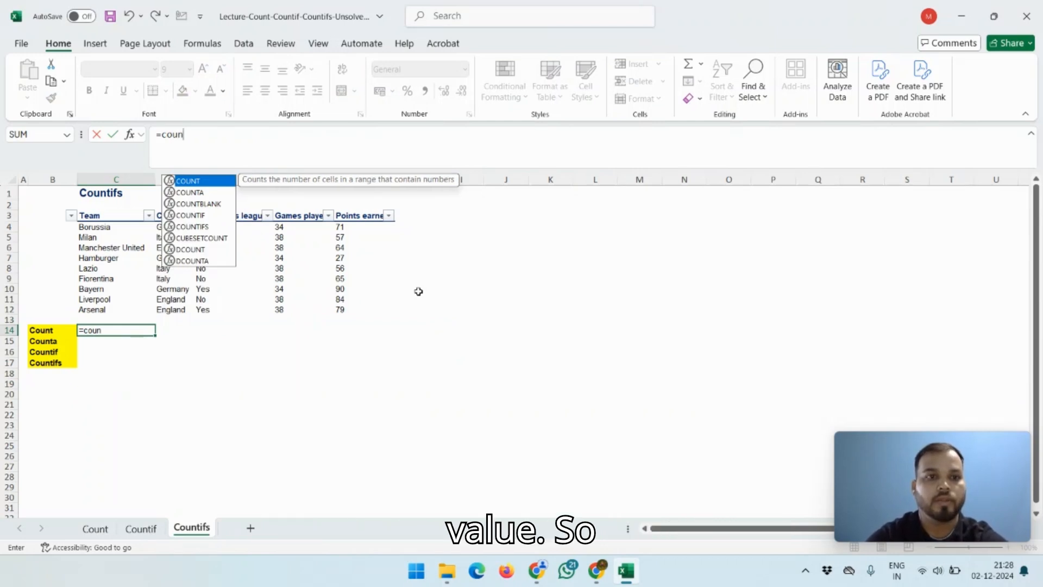
{"action": "key", "text": "Tab"}
{"action": "key", "text": "Up"}
{"action": "key", "text": "Up"}
{"action": "key", "text": "shift+Up"}
{"action": "key", "text": "shift+Up"}
{"action": "key", "text": "shift+Up"}
{"action": "key", "text": "shift+Up"}
{"action": "key", "text": "shift+Up"}
{"action": "key", "text": "shift+Up"}
{"action": "key", "text": "shift+Up"}
{"action": "key", "text": "shift+Up"}
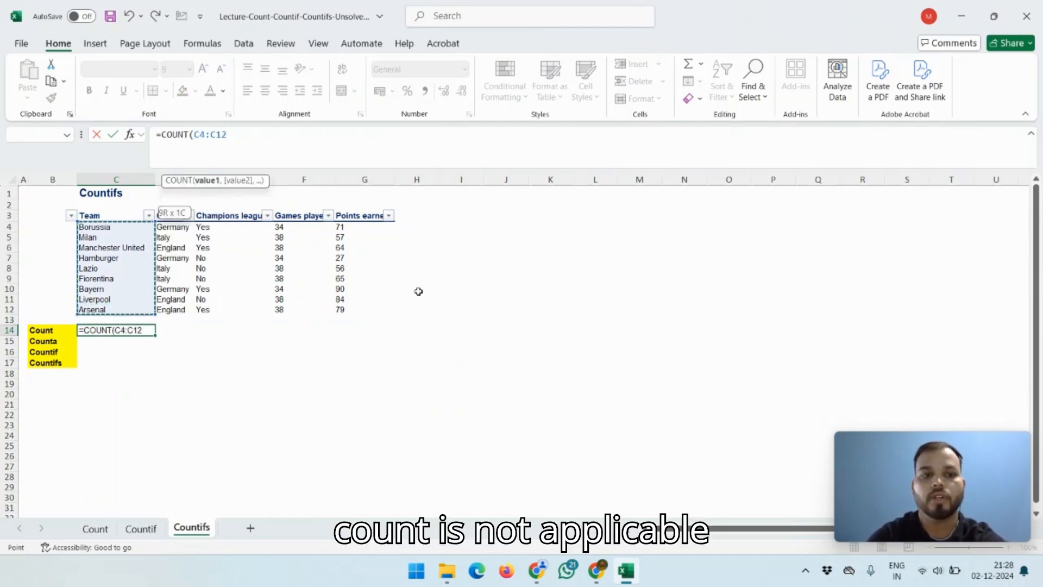
{"action": "key", "text": "ctrl+Return"}
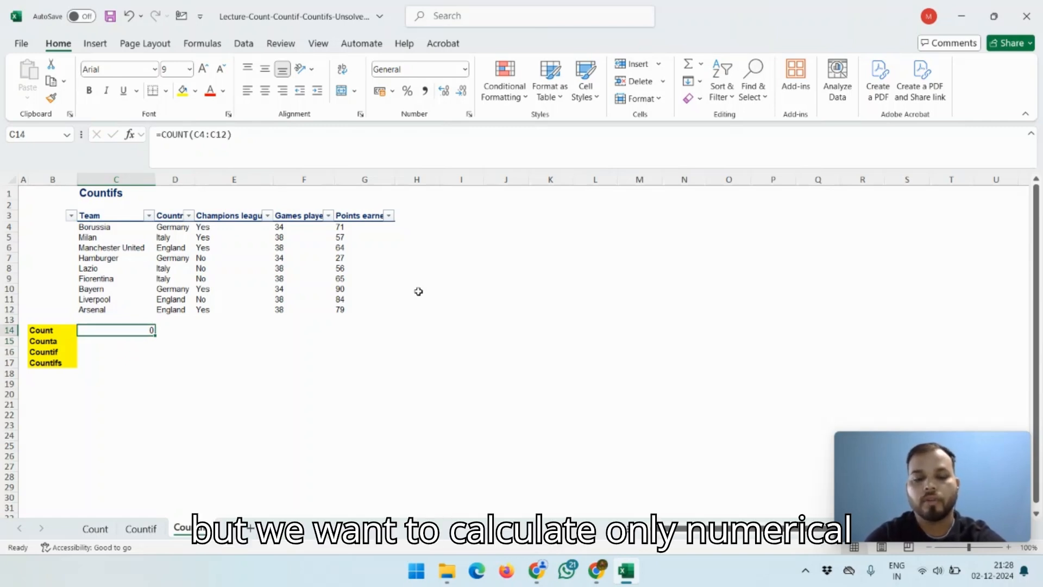
Copy the COUNT formula from C14 to F14:G14, under the games played and points earned columns.
{"action": "key", "text": "ctrl+c"}
{"action": "key", "text": "Right"}
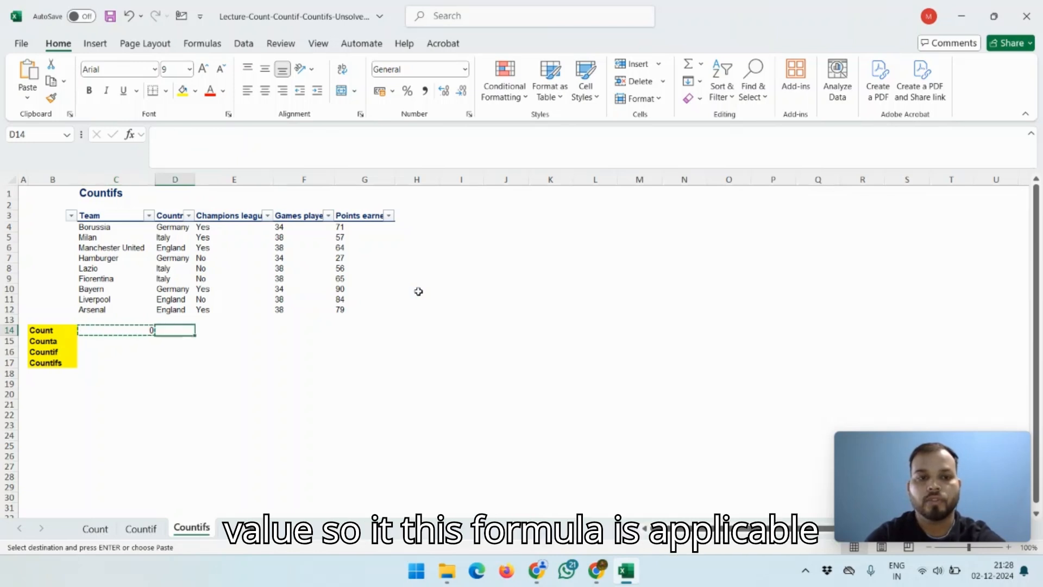
{"action": "key", "text": "Right"}
{"action": "key", "text": "Right"}
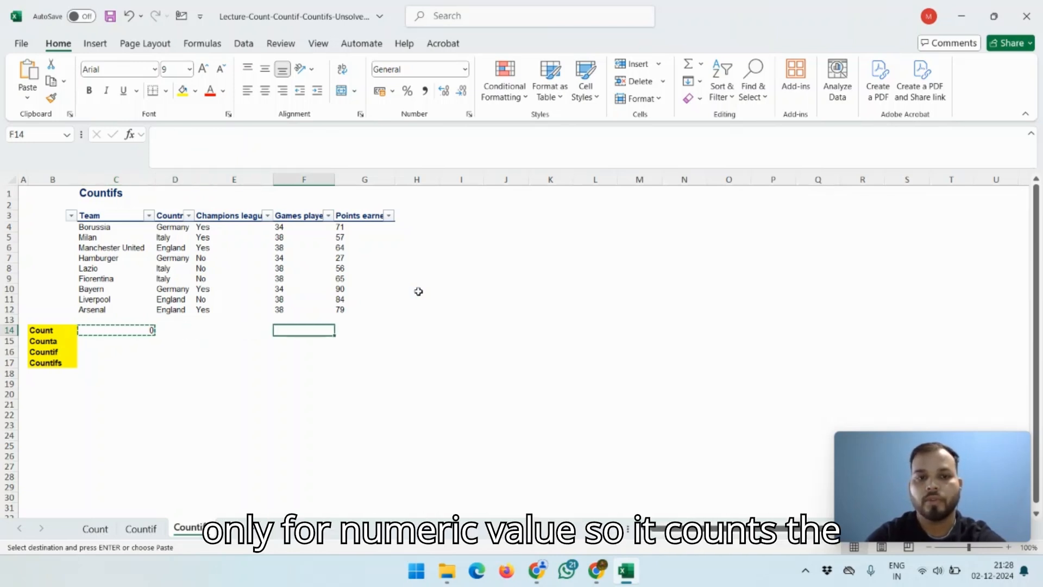
{"action": "key", "text": "shift+Right"}
{"action": "key", "text": "ctrl+v"}
Replace Hamburger's games-played value in F7 with the text "ab" to test the COUNT formula.
{"action": "key", "text": "Up"}
{"action": "key", "text": "Up"}
{"action": "key", "text": "ctrl+shift+Up"}
{"action": "key", "text": "shift+Down"}
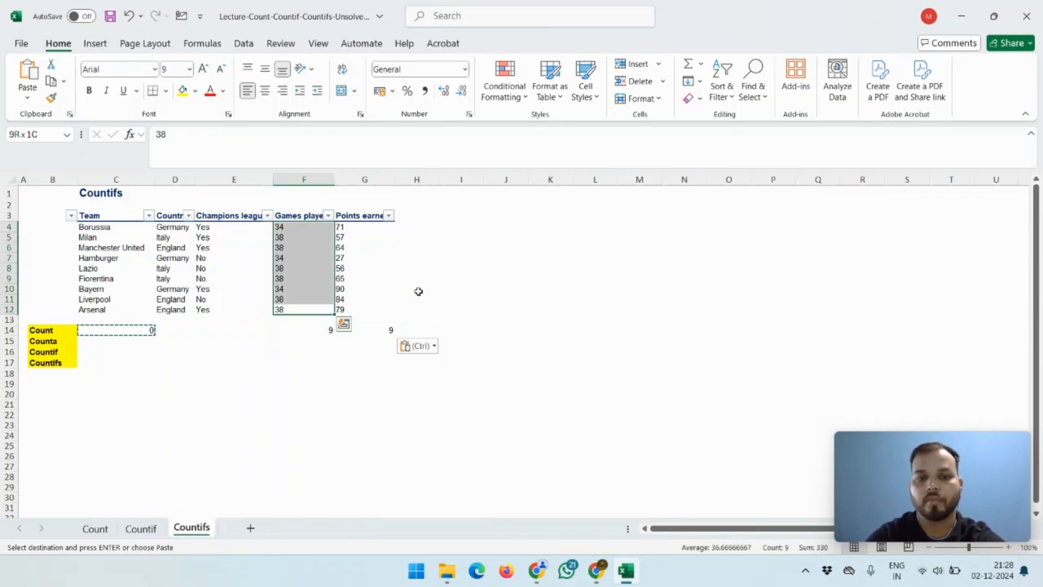
{"action": "key", "text": "Down"}
{"action": "key", "text": "Up"}
{"action": "key", "text": "Up"}
{"action": "key", "text": "Up"}
{"action": "key", "text": "Up"}
{"action": "key", "text": "Up"}
{"action": "key", "text": "Up"}
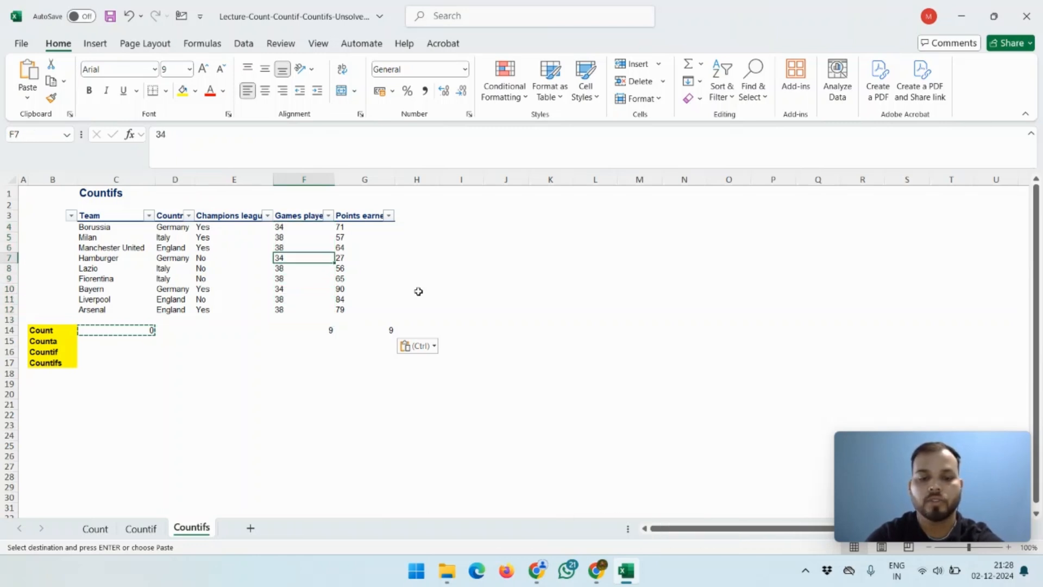
{"action": "type", "text": "ab"}
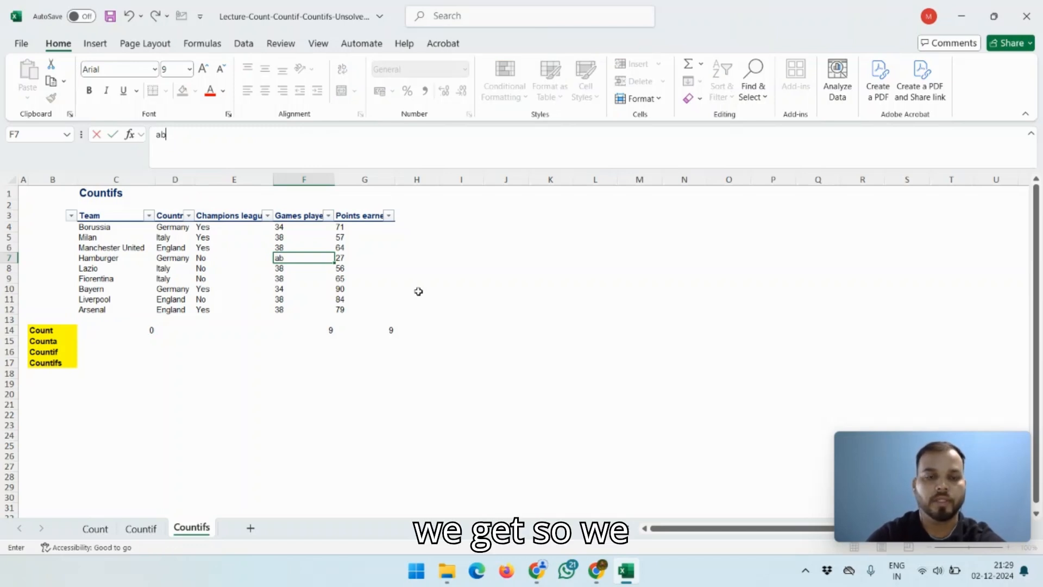
{"action": "key", "text": "Return"}
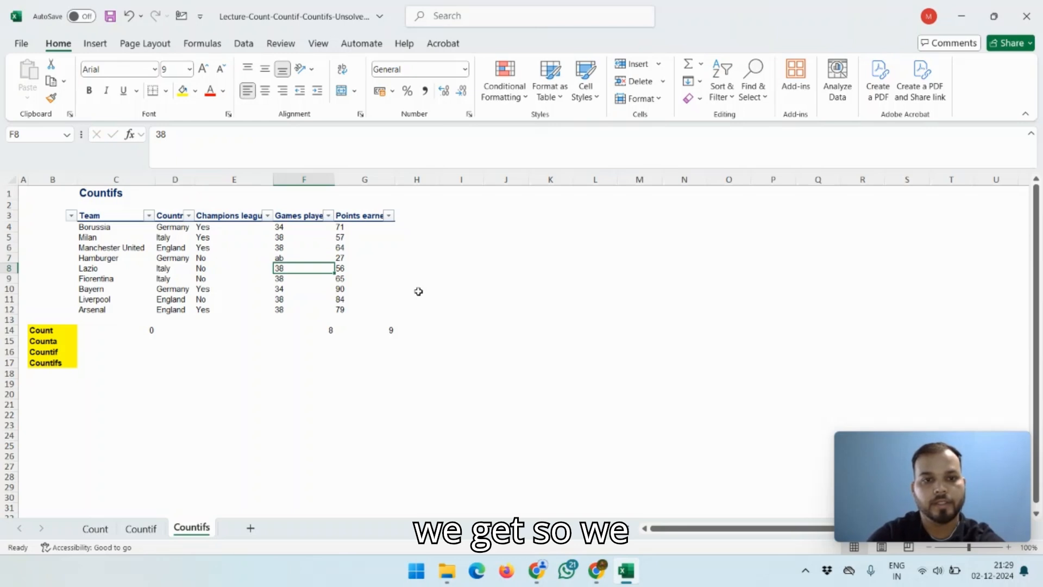
Examine the COUNT result under games played against the values in F4:F12.
{"action": "key", "text": "Down"}
{"action": "key", "text": "Down"}
{"action": "key", "text": "Down"}
{"action": "key", "text": "Down"}
{"action": "key", "text": "Down"}
{"action": "key", "text": "Down"}
{"action": "key", "text": "Up"}
{"action": "key", "text": "Up"}
{"action": "key", "text": "shift+Up"}
{"action": "key", "text": "shift+Up"}
{"action": "key", "text": "shift+Up"}
{"action": "key", "text": "shift+Up"}
{"action": "key", "text": "shift+Up"}
{"action": "key", "text": "shift+Up"}
{"action": "key", "text": "shift+Up"}
{"action": "key", "text": "shift+Up"}
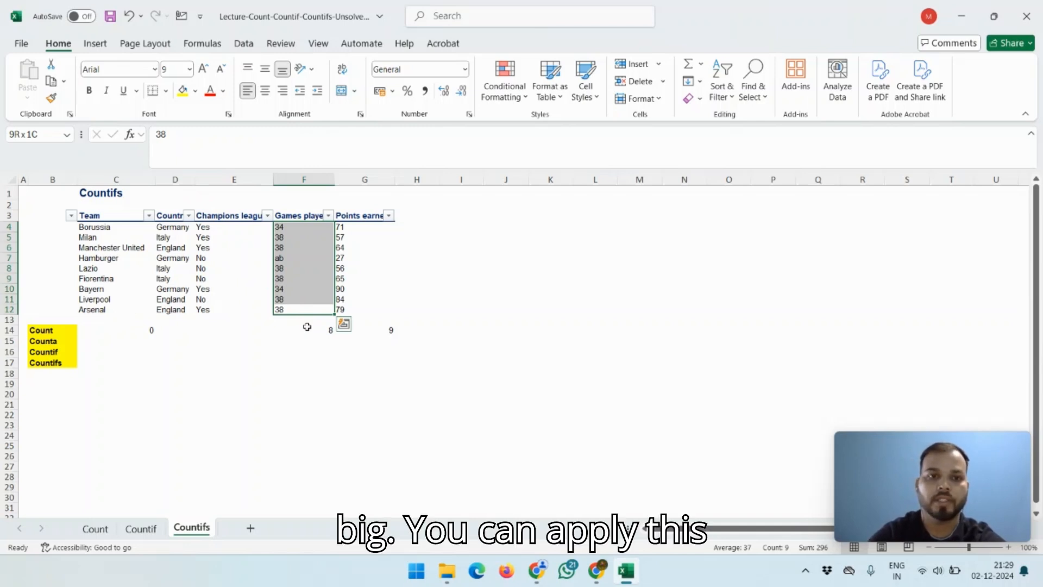
Undo the "ab" text entry in Hamburger's games-played cell, F7.
{"action": "key", "text": "Up"}
{"action": "key", "text": "Up"}
{"action": "key", "text": "Up"}
{"action": "key", "text": "Up"}
{"action": "key", "text": "Up"}
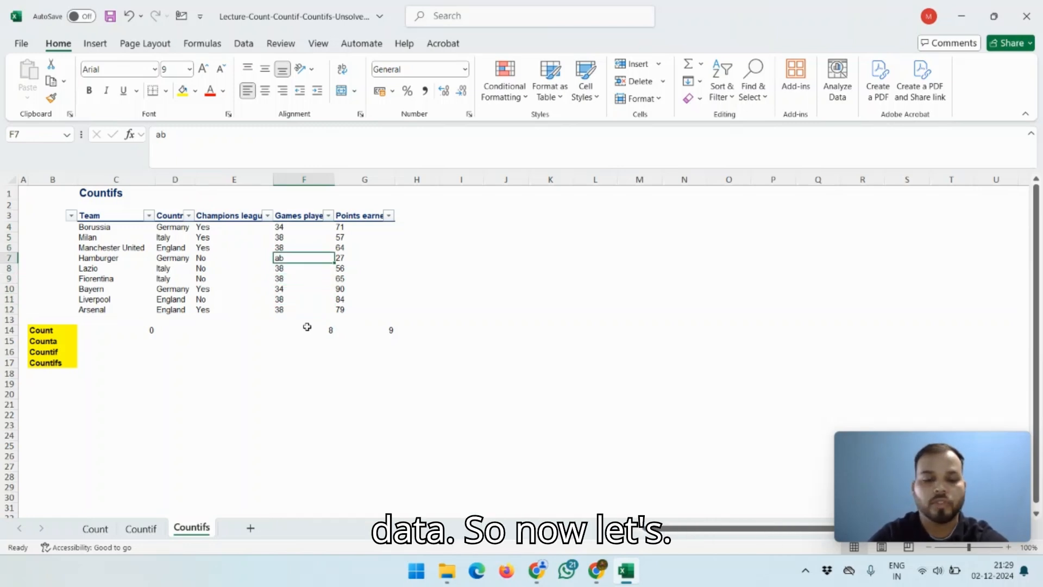
{"action": "key", "text": "ctrl+z"}
Enter =COUNTA(C4:C12) in C15 to count the non-empty cells of the Team column.
{"action": "key", "text": "Down"}
{"action": "key", "text": "Down"}
{"action": "key", "text": "Down"}
{"action": "key", "text": "Down"}
{"action": "key", "text": "Down"}
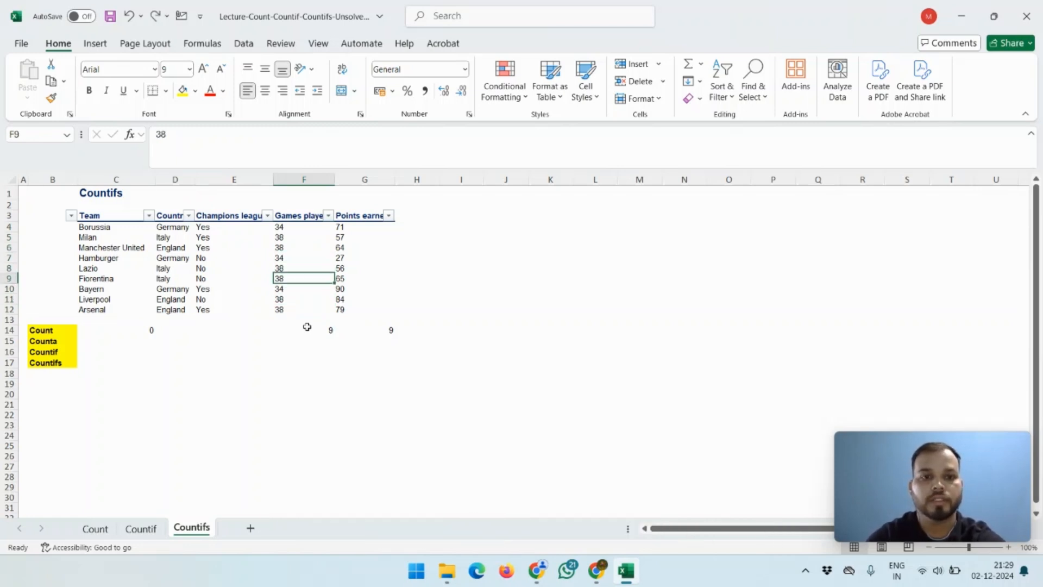
{"action": "key", "text": "Down"}
{"action": "key", "text": "Down"}
{"action": "key", "text": "Left"}
{"action": "key", "text": "Left"}
{"action": "key", "text": "Left"}
{"action": "key", "text": "Left"}
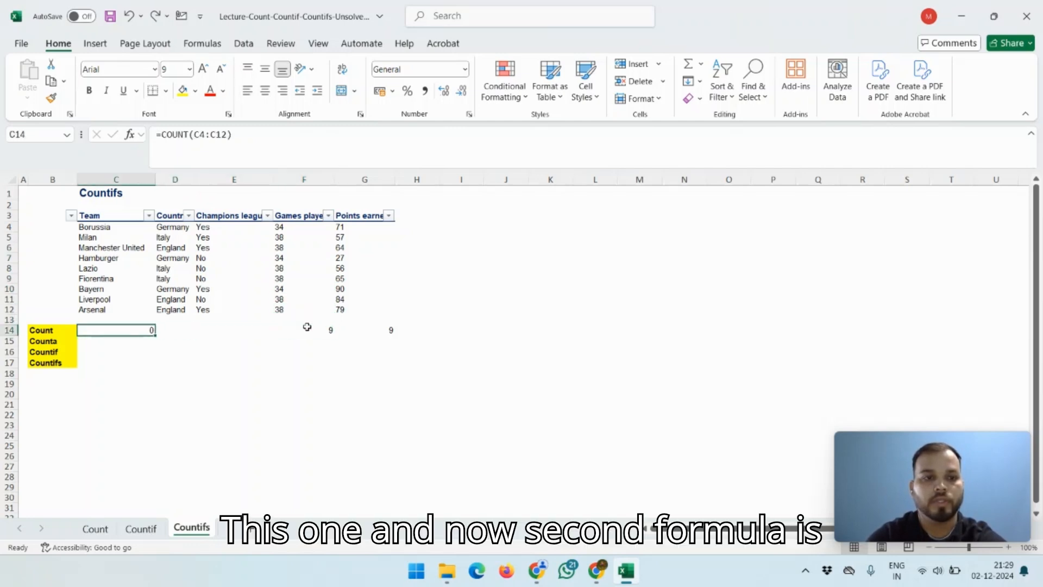
{"action": "key", "text": "Down"}
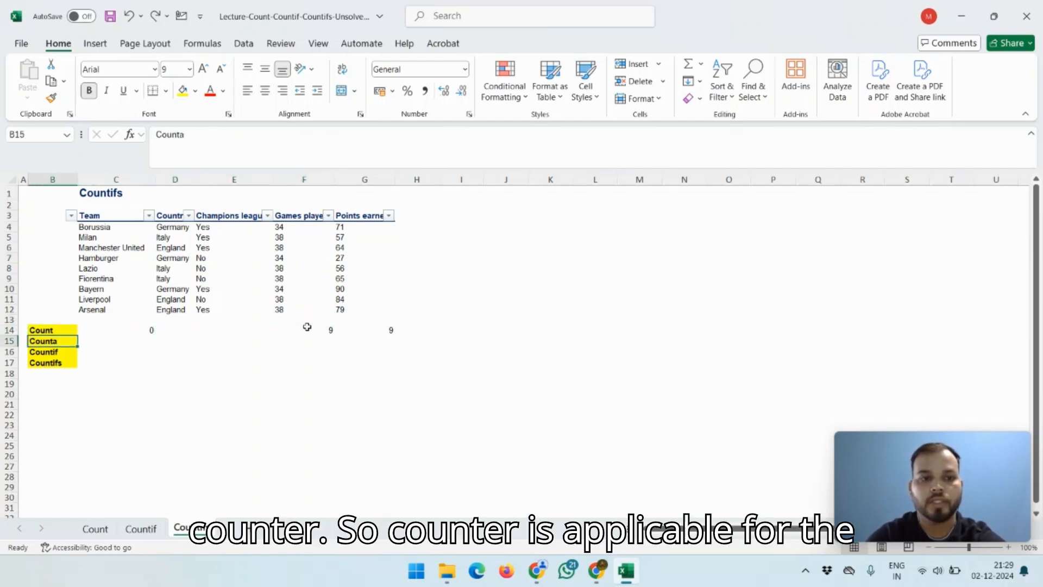
{"action": "key", "text": "Right"}
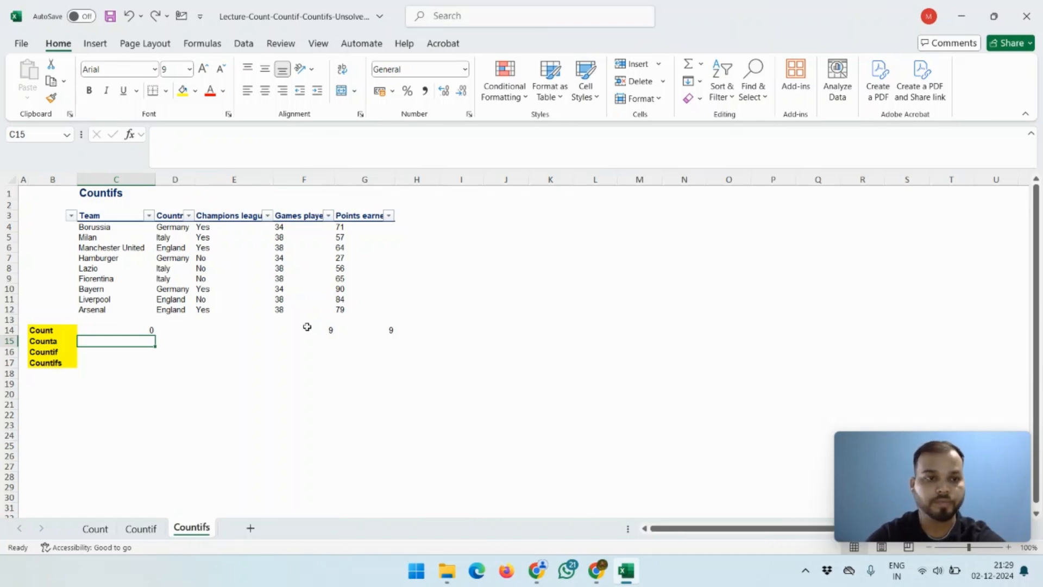
{"action": "type", "text": "="}
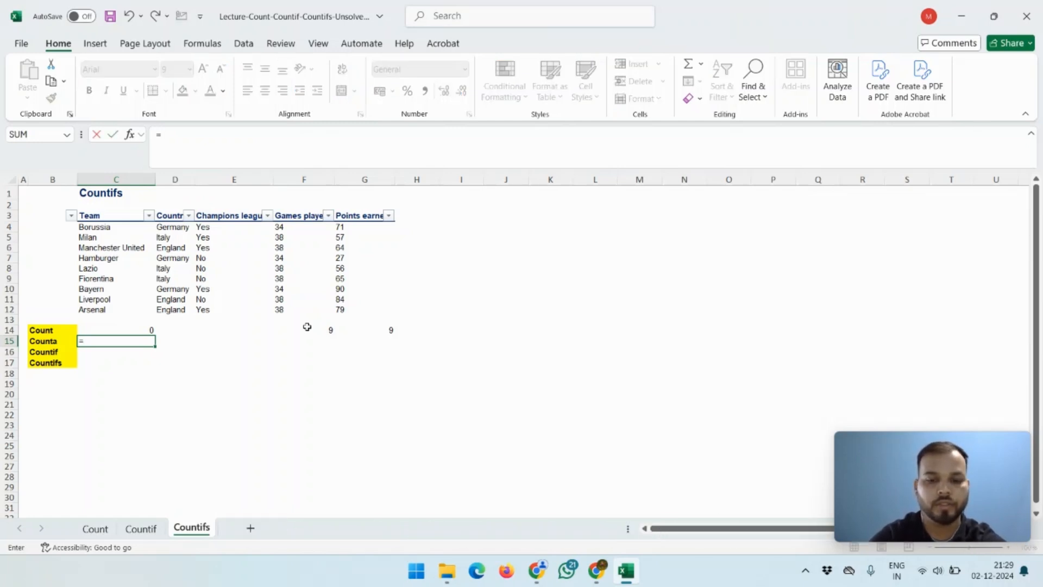
{"action": "type", "text": "count"}
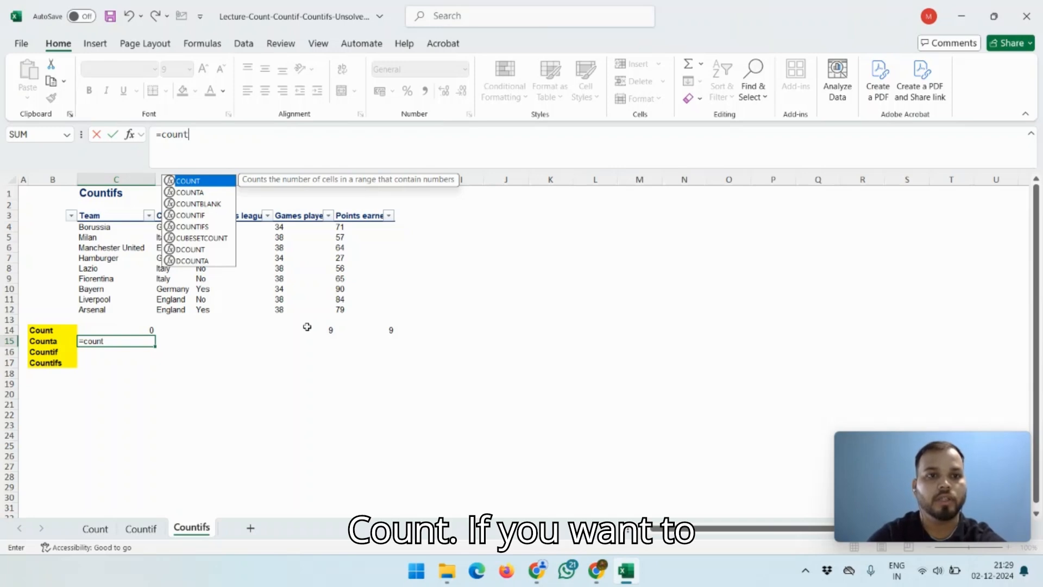
{"action": "key", "text": "Down"}
{"action": "key", "text": "Tab"}
{"action": "key", "text": "Up"}
{"action": "key", "text": "Up"}
{"action": "key", "text": "Up"}
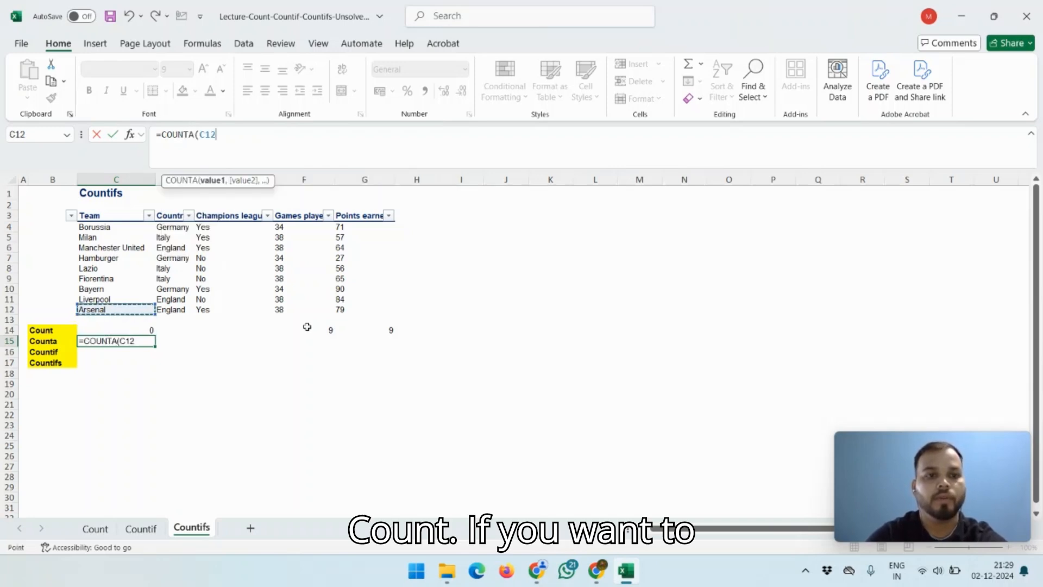
{"action": "key", "text": "shift+Up"}
{"action": "key", "text": "shift+Up"}
{"action": "key", "text": "shift+Up"}
{"action": "key", "text": "shift+Up"}
{"action": "key", "text": "shift+Up"}
{"action": "key", "text": "shift+Up"}
{"action": "key", "text": "shift+Up"}
{"action": "key", "text": "shift+Up"}
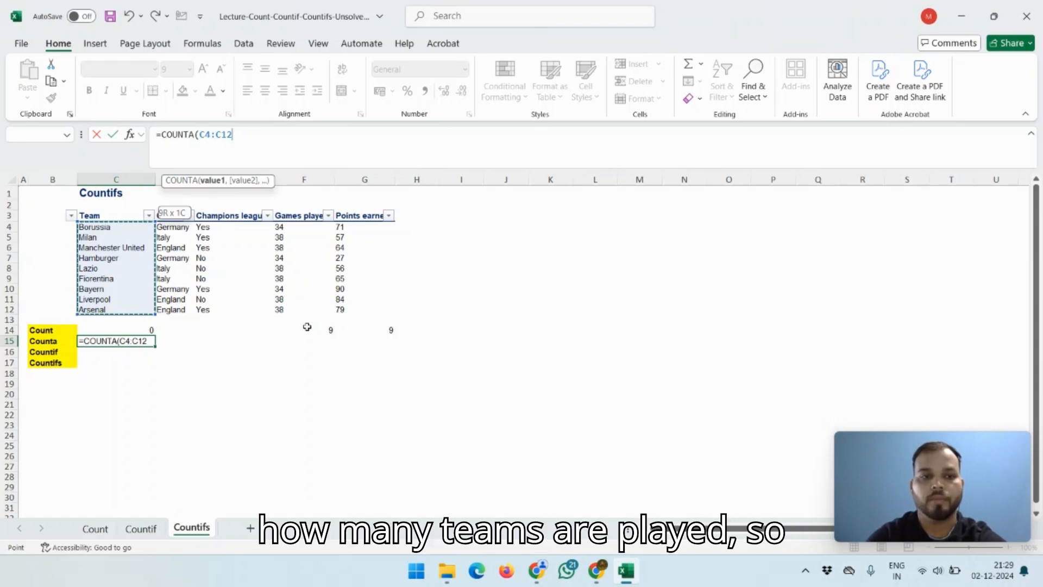
{"action": "key", "text": "Return"}
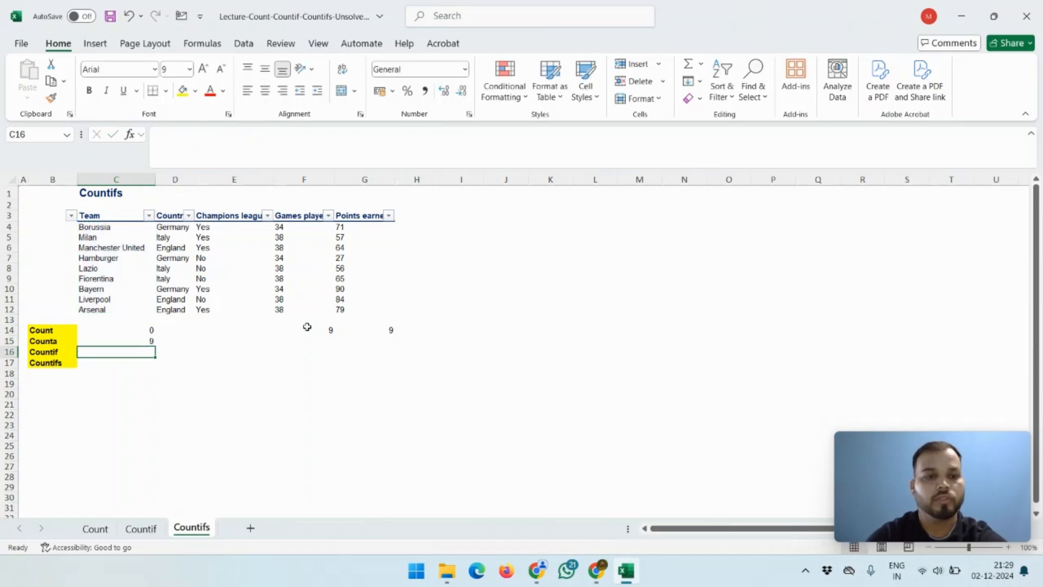
Copy the COUNTA formula from C15 across D15:G15 for the remaining table columns.
{"action": "key", "text": "Up"}
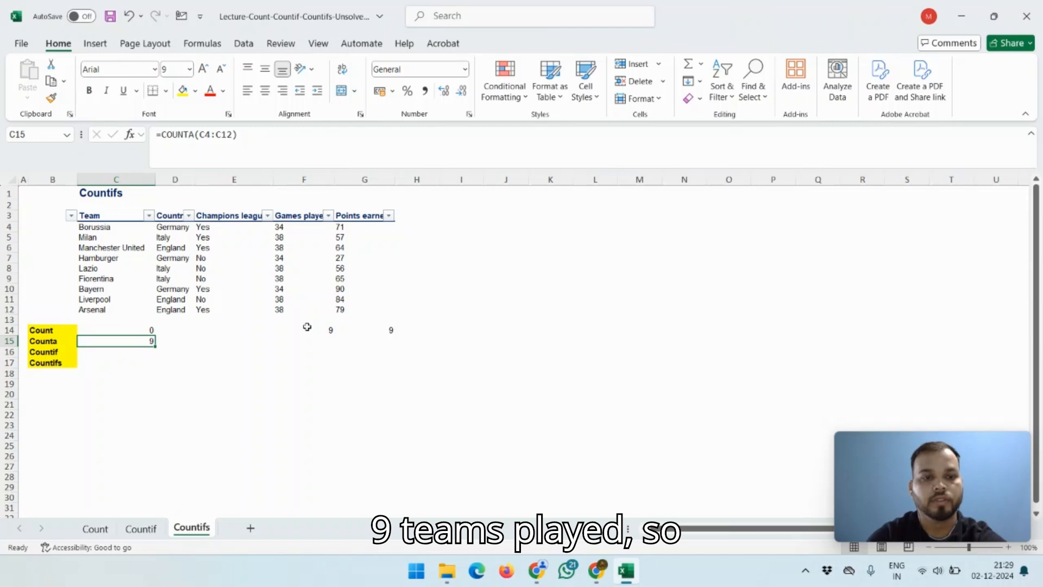
{"action": "key", "text": "ctrl+c"}
{"action": "key", "text": "Right"}
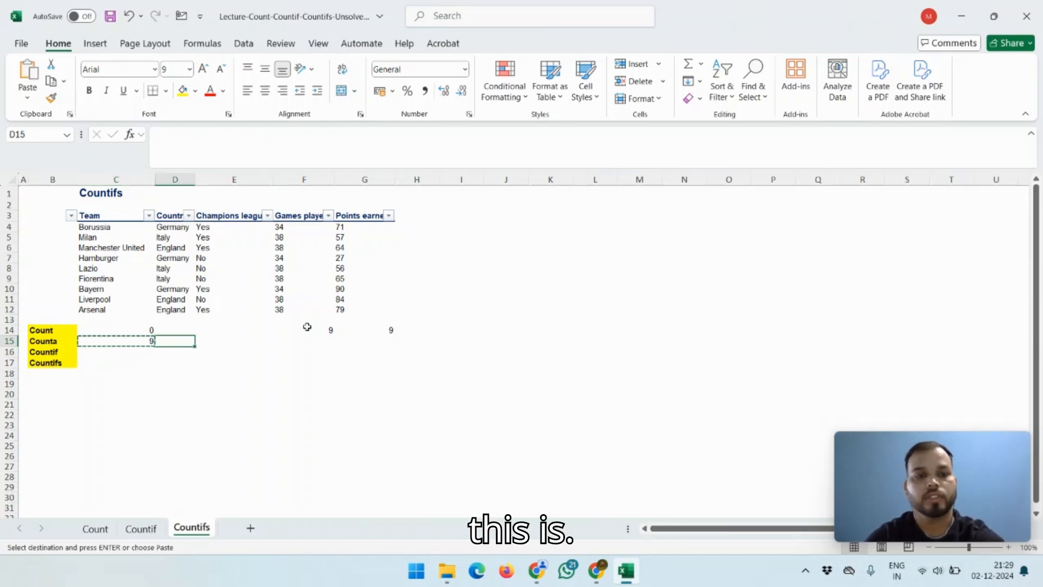
{"action": "key", "text": "shift+Right"}
{"action": "key", "text": "shift+Right"}
{"action": "key", "text": "shift+Right"}
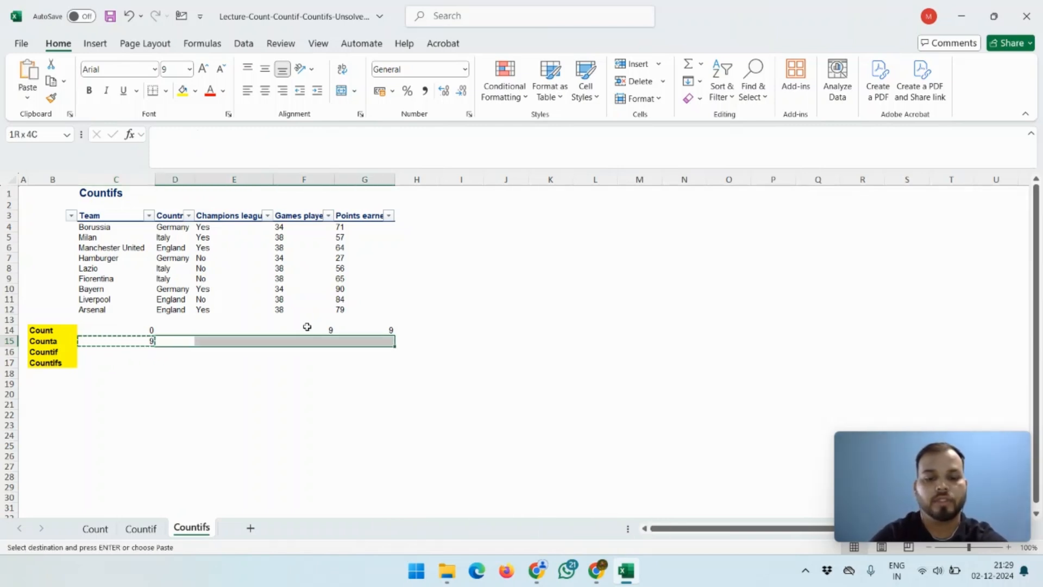
{"action": "key", "text": "ctrl+v"}
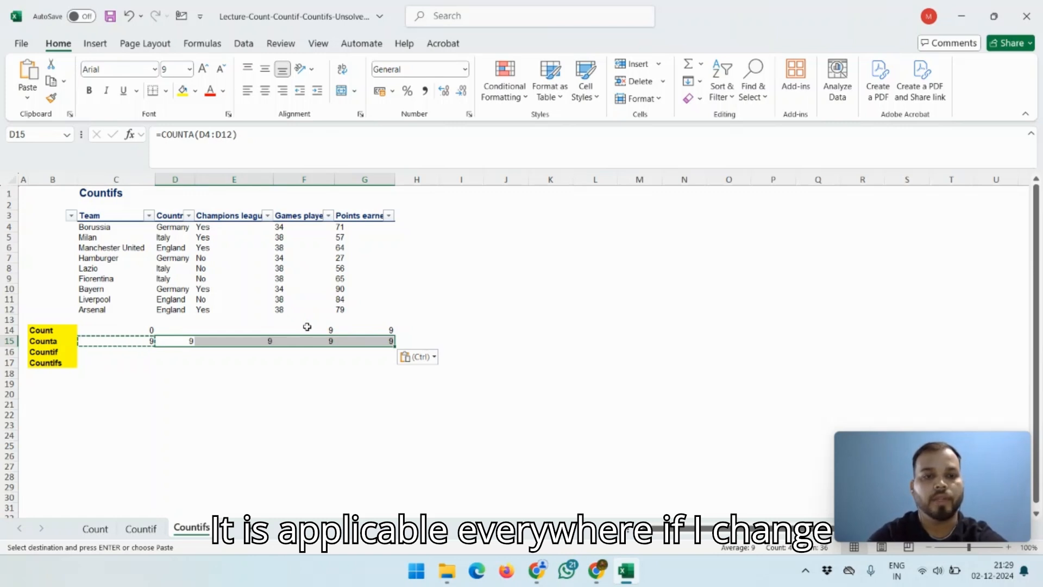
Replace Lazio's games-played value in F8 with the text "vb".
{"action": "key", "text": "Up"}
{"action": "key", "text": "Up"}
{"action": "key", "text": "Escape"}
{"action": "key", "text": "Right"}
{"action": "key", "text": "Right"}
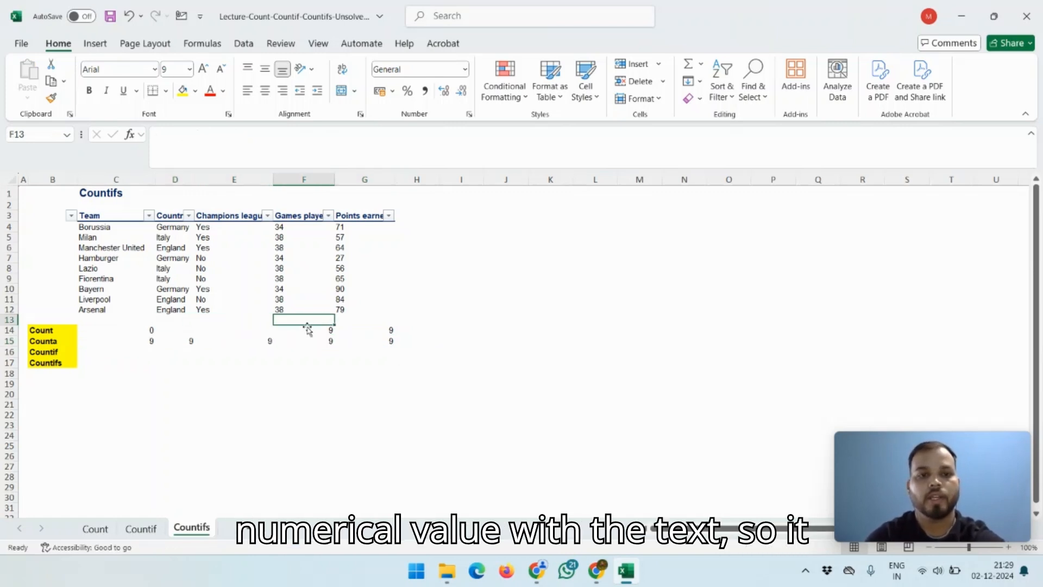
{"action": "key", "text": "Up"}
{"action": "key", "text": "Up"}
{"action": "key", "text": "Up"}
{"action": "key", "text": "Up"}
{"action": "key", "text": "Up"}
{"action": "key", "text": "Up"}
{"action": "key", "text": "Down"}
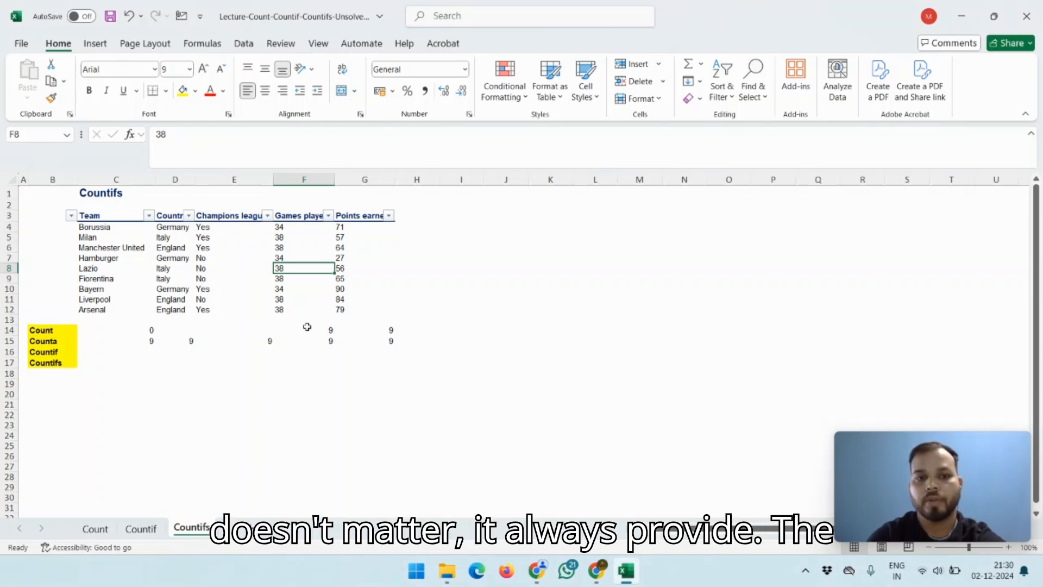
{"action": "type", "text": "ab"}
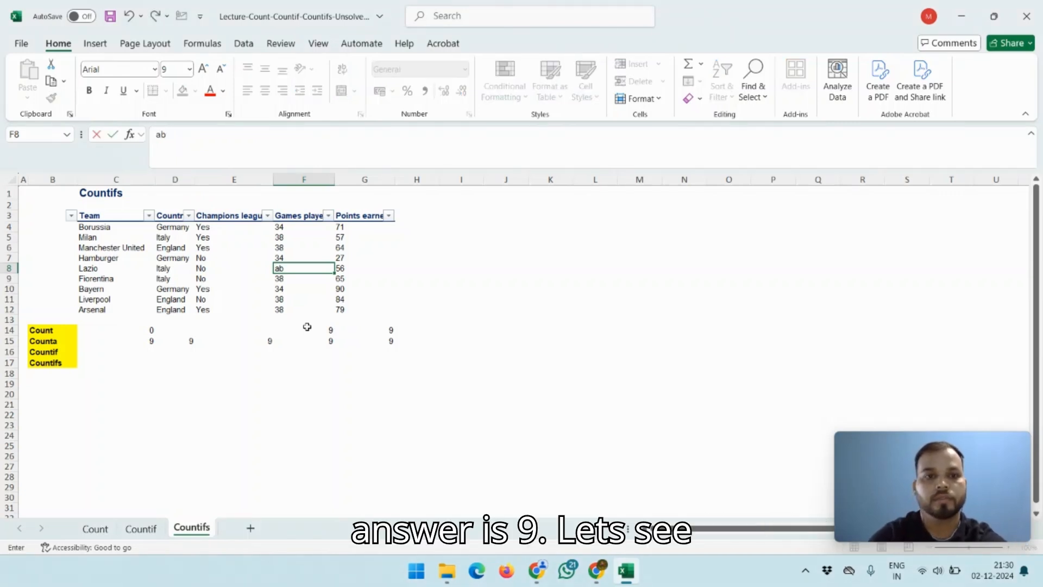
{"action": "key", "text": "BackSpace"}
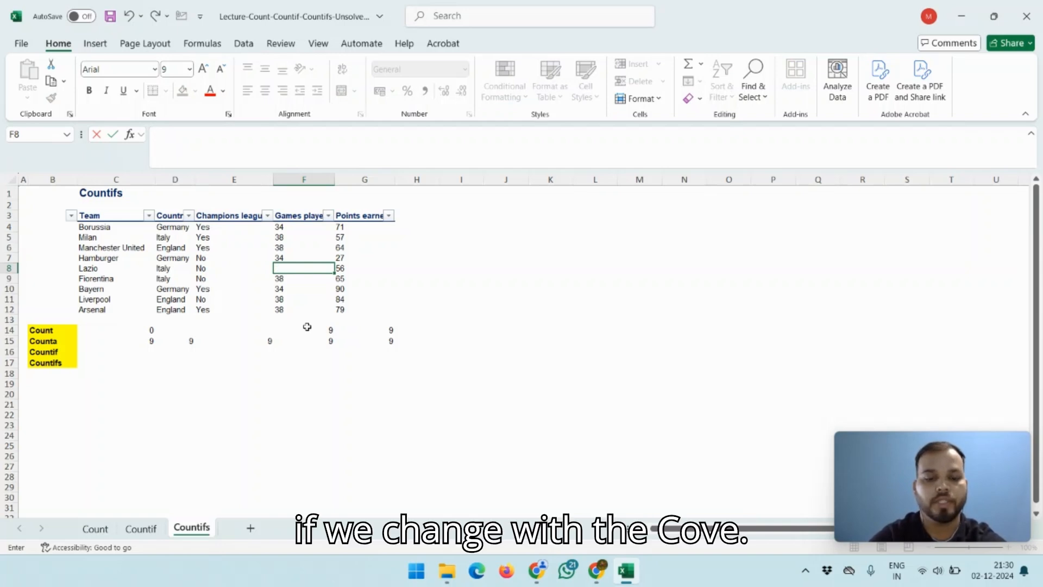
{"action": "key", "text": "Return"}
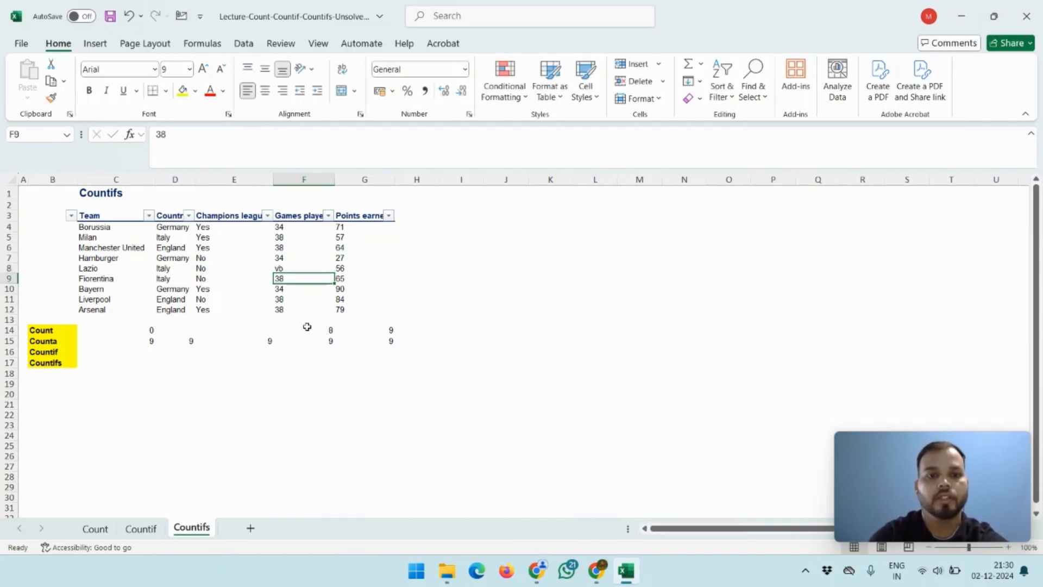
Change Lazio's games-played entry in F8 to the text "cb".
{"action": "key", "text": "Up"}
{"action": "type", "text": "c"}
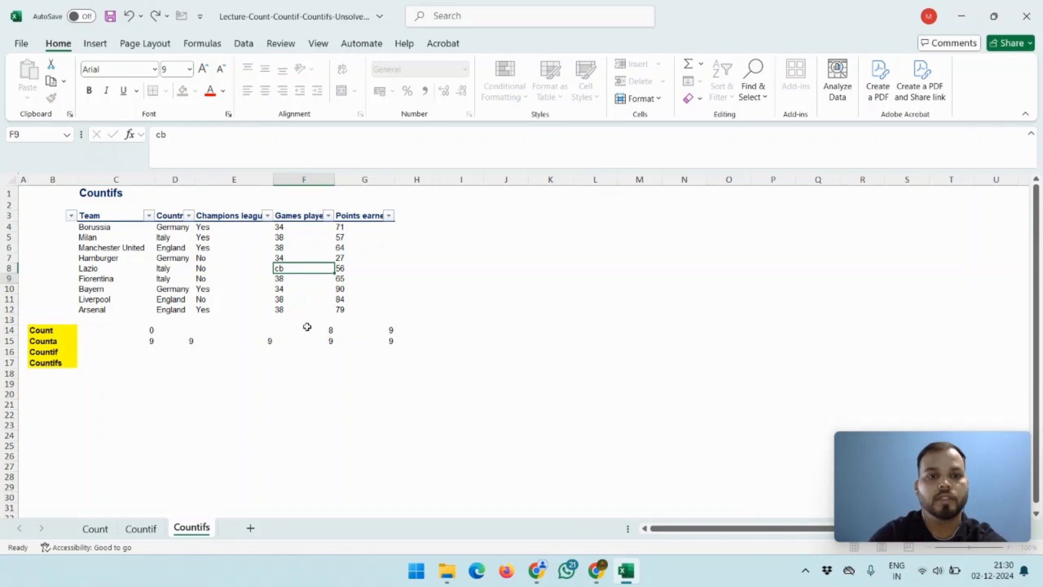
{"action": "type", "text": "b"}
{"action": "key", "text": "Return"}
Compare the COUNT and COUNTA results under the games-played column in rows 14 and 15.
{"action": "key", "text": "Down"}
{"action": "key", "text": "Down"}
{"action": "key", "text": "Down"}
{"action": "key", "text": "Down"}
{"action": "key", "text": "Down"}
{"action": "key", "text": "Up"}
{"action": "key", "text": "Up"}
{"action": "key", "text": "Down"}
{"action": "key", "text": "Down"}
{"action": "key", "text": "Down"}
{"action": "key", "text": "Left"}
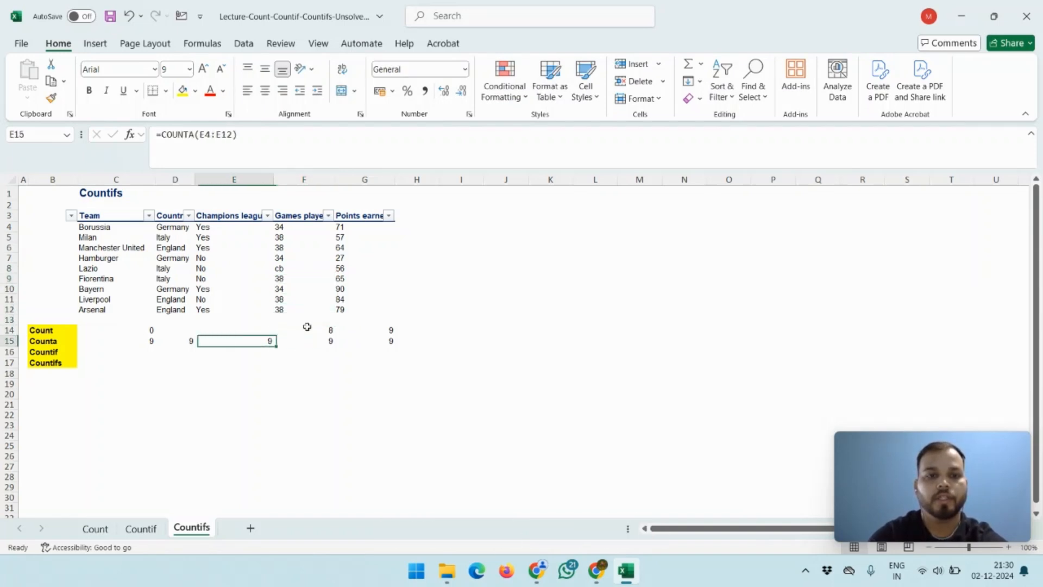
{"action": "key", "text": "Up"}
{"action": "key", "text": "Right"}
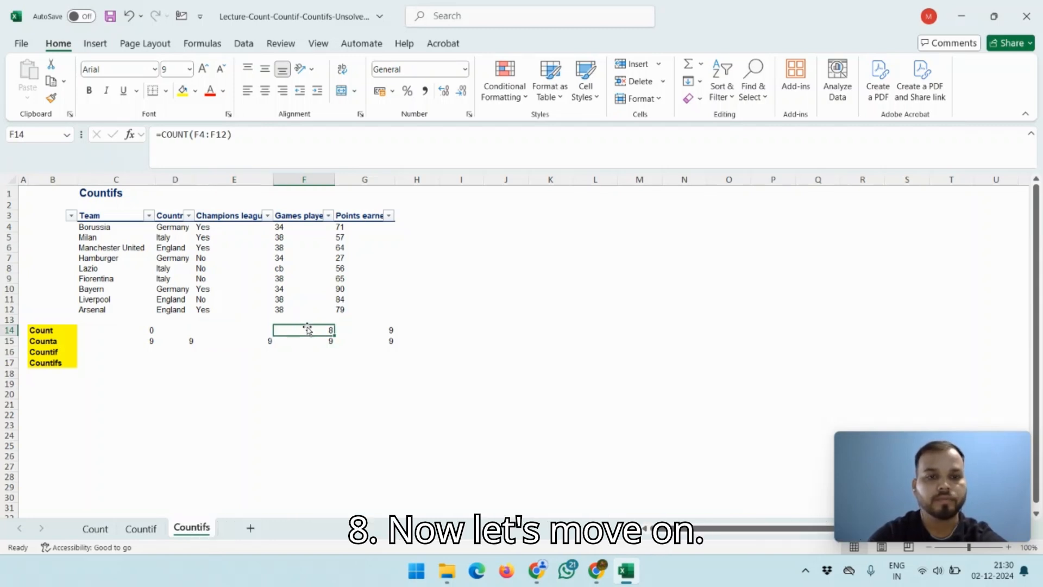
Undo the text entries in Lazio's games-played cell, F8.
{"action": "key", "text": "Up"}
{"action": "key", "text": "Up"}
{"action": "key", "text": "Up"}
{"action": "key", "text": "Up"}
{"action": "key", "text": "Up"}
{"action": "key", "text": "Up"}
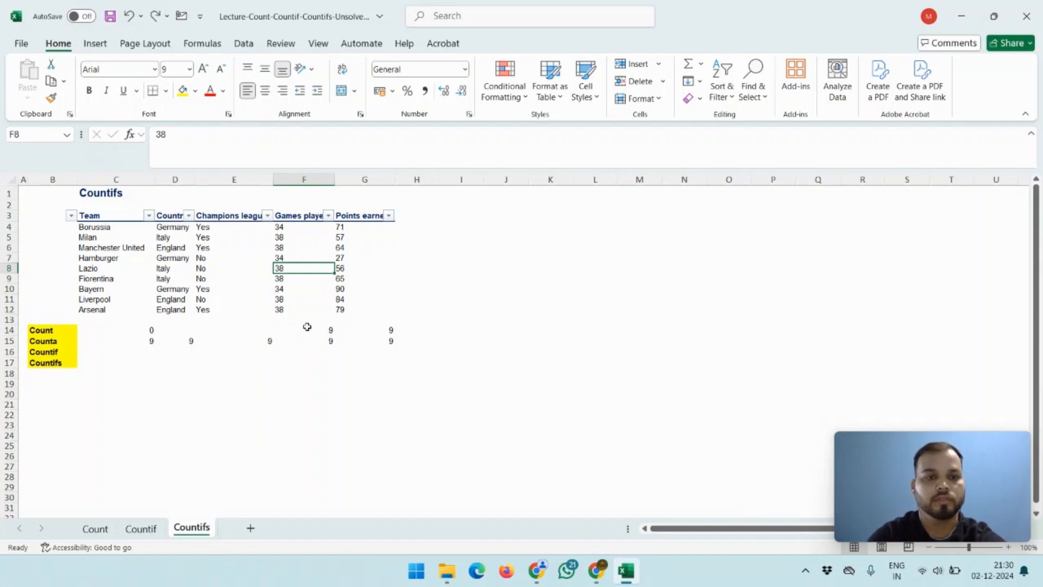
Copy Arsenal's country, England, from D12 to D18 below the summary rows.
{"action": "key", "text": "Left"}
{"action": "key", "text": "Left"}
{"action": "key", "text": "Left"}
{"action": "key", "text": "Down"}
{"action": "key", "text": "Down"}
{"action": "key", "text": "Down"}
{"action": "key", "text": "Down"}
{"action": "key", "text": "Down"}
{"action": "key", "text": "Down"}
{"action": "key", "text": "Down"}
{"action": "key", "text": "Down"}
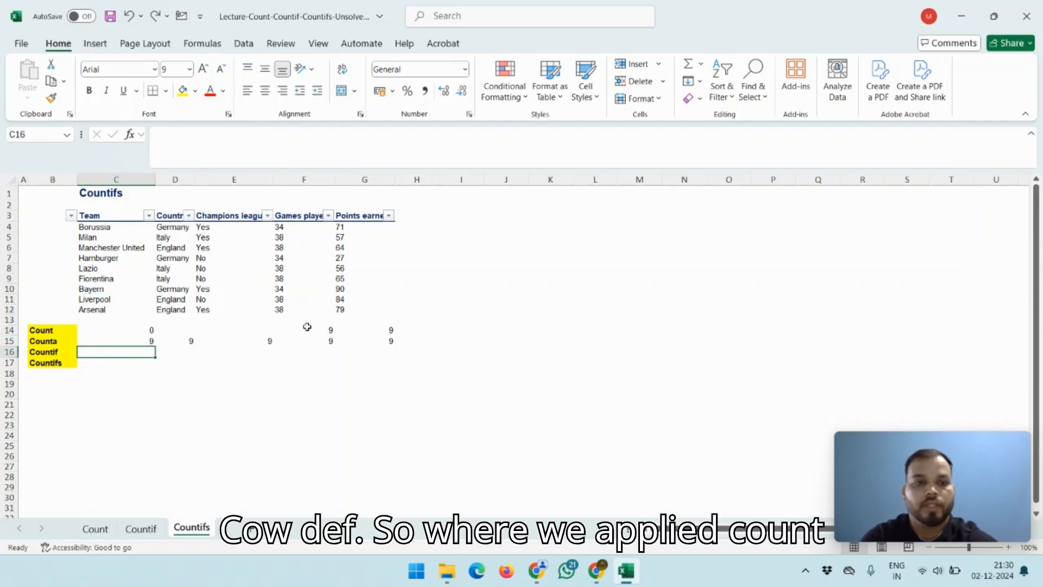
{"action": "key", "text": "Up"}
{"action": "key", "text": "Up"}
{"action": "key", "text": "Up"}
{"action": "key", "text": "Right"}
{"action": "key", "text": "Up"}
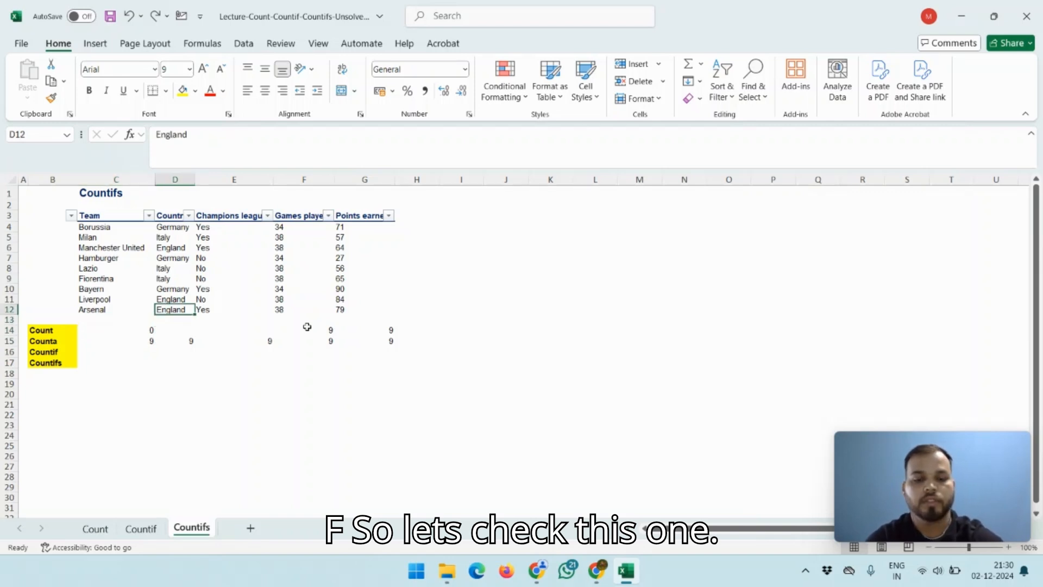
{"action": "key", "text": "ctrl+c"}
{"action": "key", "text": "Down"}
{"action": "key", "text": "Down"}
{"action": "key", "text": "Down"}
{"action": "key", "text": "Down"}
{"action": "key", "text": "Down"}
{"action": "key", "text": "Down"}
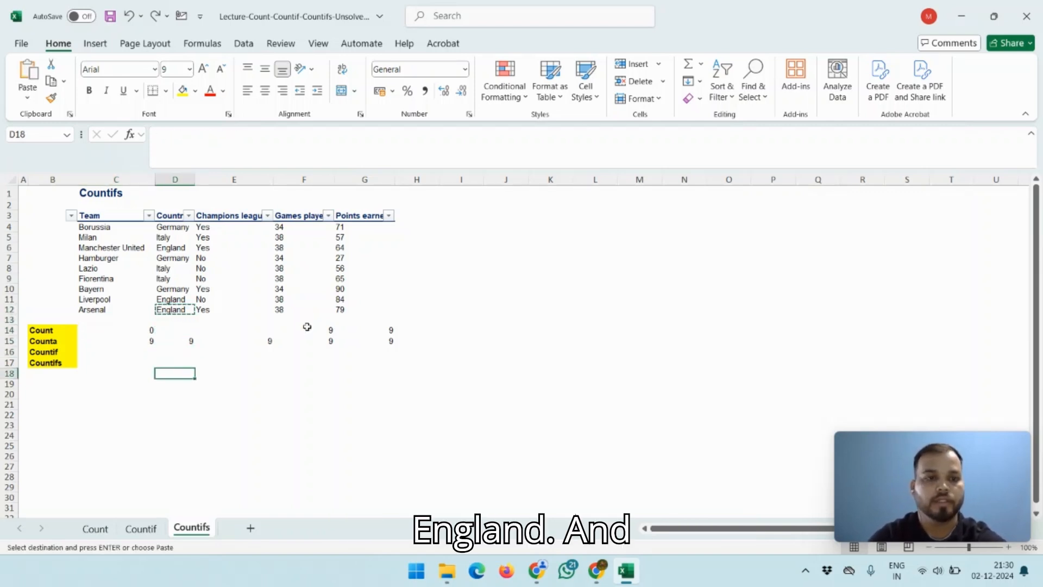
{"action": "key", "text": "ctrl+v"}
Copy Arsenal's Champions league value, Yes, from E12 to E18.
{"action": "key", "text": "Up"}
{"action": "key", "text": "Up"}
{"action": "key", "text": "Up"}
{"action": "key", "text": "Up"}
{"action": "key", "text": "Up"}
{"action": "key", "text": "Up"}
{"action": "key", "text": "Right"}
{"action": "key", "text": "ctrl+c"}
{"action": "key", "text": "Down"}
{"action": "key", "text": "Down"}
{"action": "key", "text": "Down"}
{"action": "key", "text": "Down"}
{"action": "key", "text": "Down"}
{"action": "key", "text": "Down"}
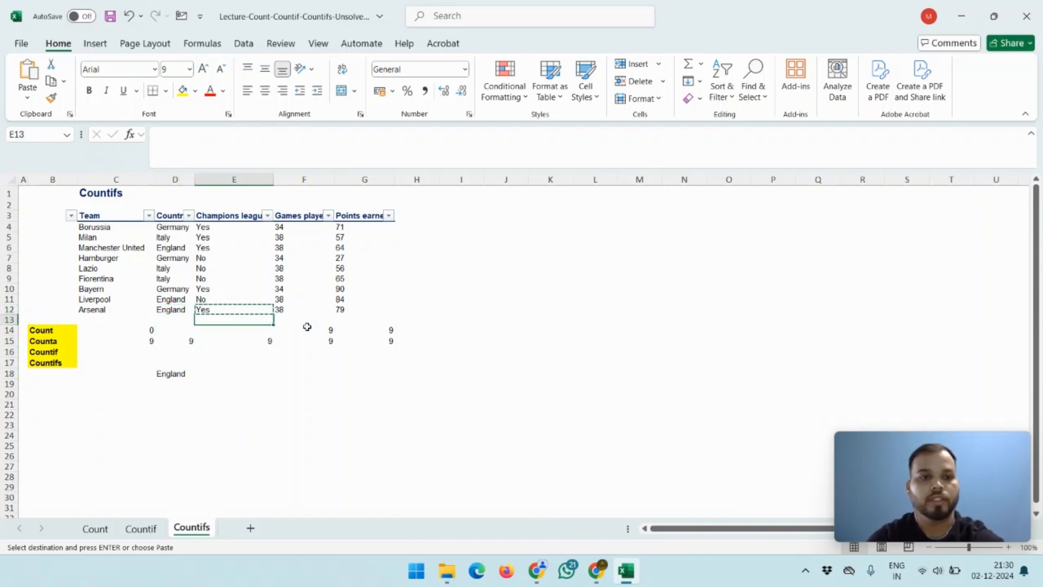
{"action": "key", "text": "ctrl+v"}
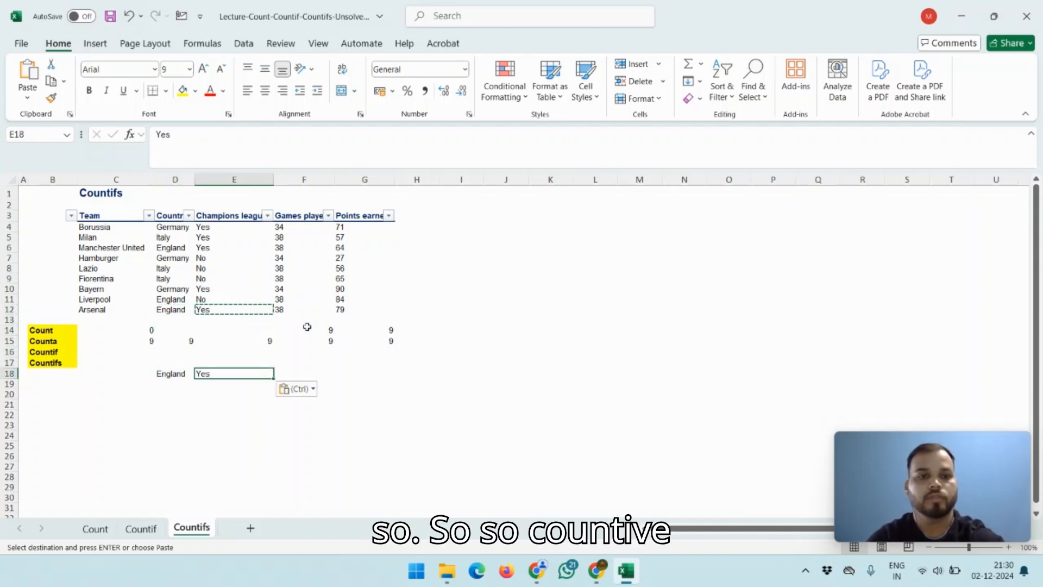
{"action": "key", "text": "Escape"}
Enter =COUNTIF(D4:D12,E18) in E16, using the Country column as range and the copied Yes as criterion.
{"action": "key", "text": "Up"}
{"action": "key", "text": "Up"}
{"action": "key", "text": "Up"}
{"action": "key", "text": "Left"}
{"action": "key", "text": "Down"}
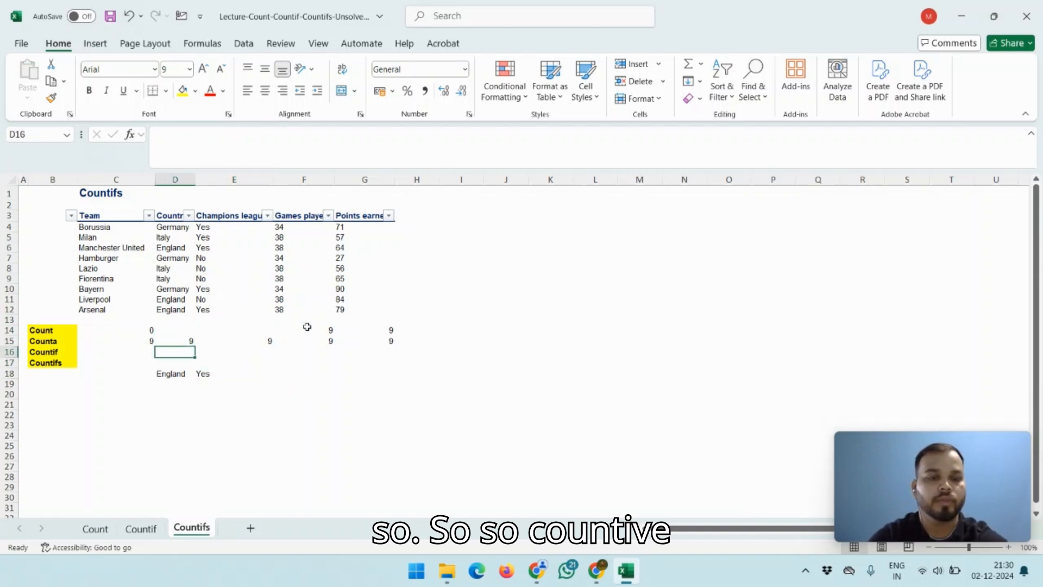
{"action": "key", "text": "Right"}
{"action": "key", "text": "Right"}
{"action": "key", "text": "Left"}
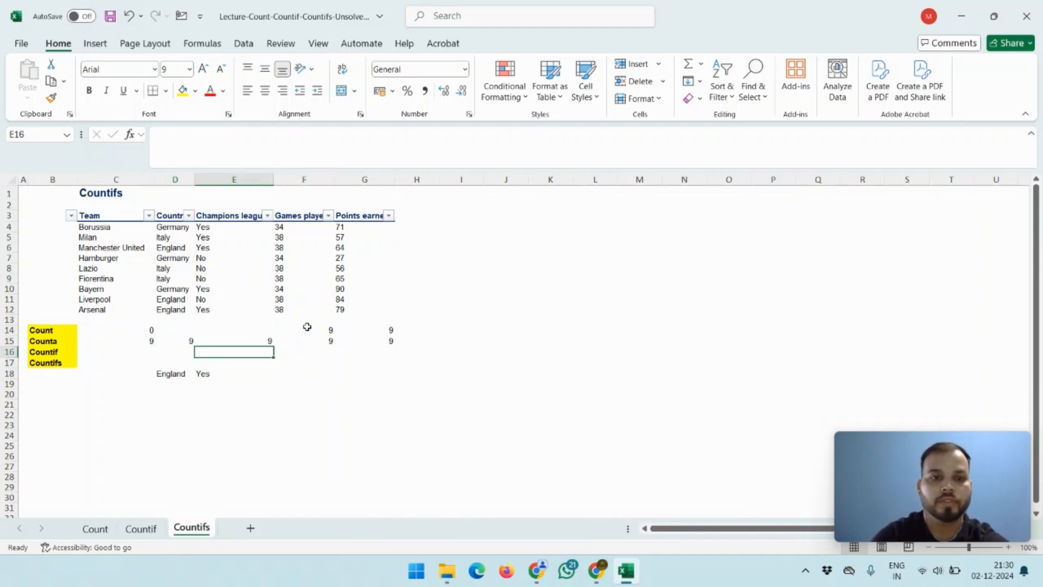
{"action": "type", "text": "=count"}
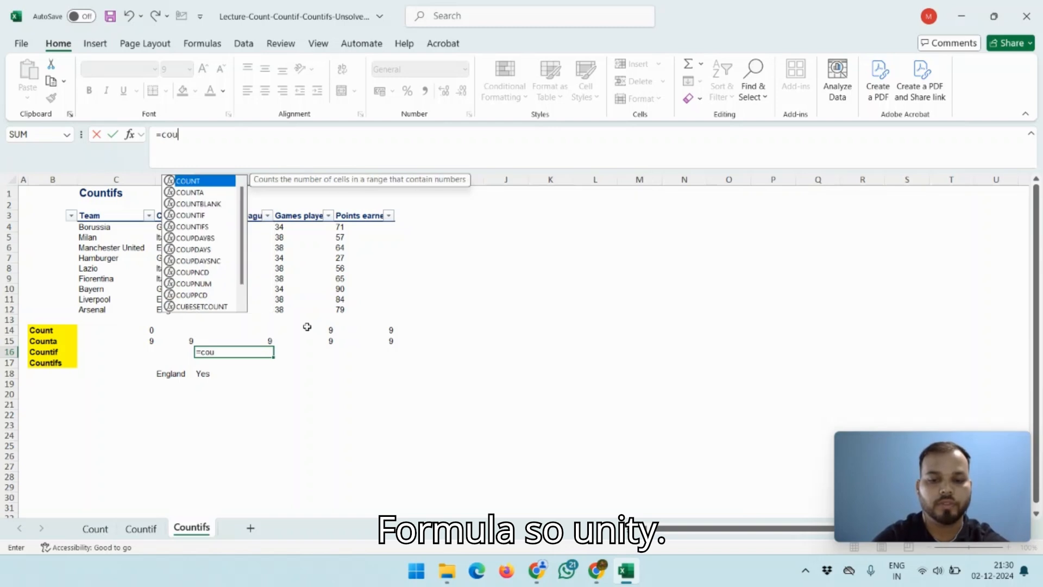
{"action": "key", "text": "BackSpace"}
{"action": "key", "text": "BackSpace"}
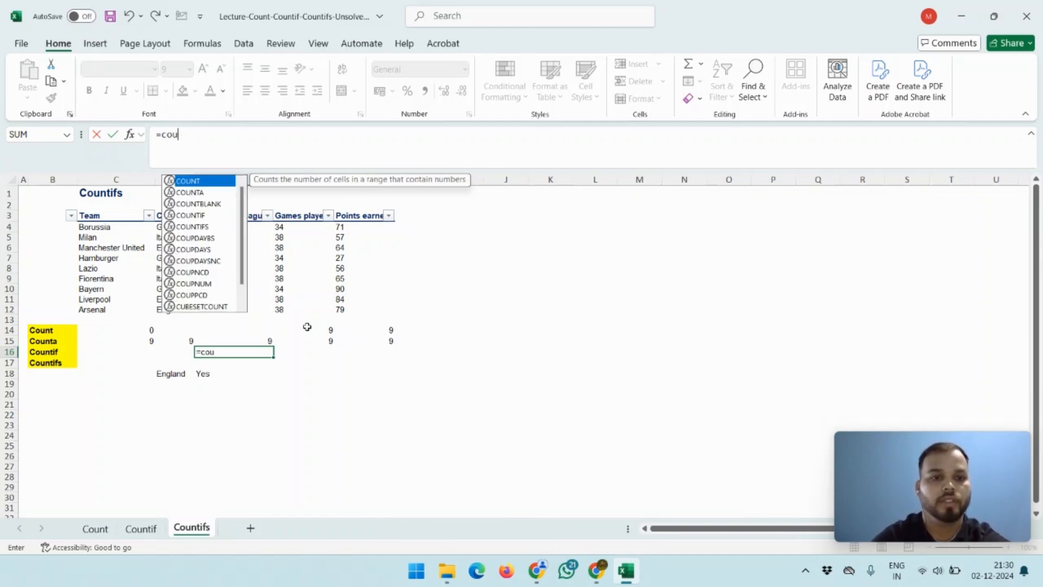
{"action": "key", "text": "Down"}
{"action": "key", "text": "Down"}
{"action": "key", "text": "Down"}
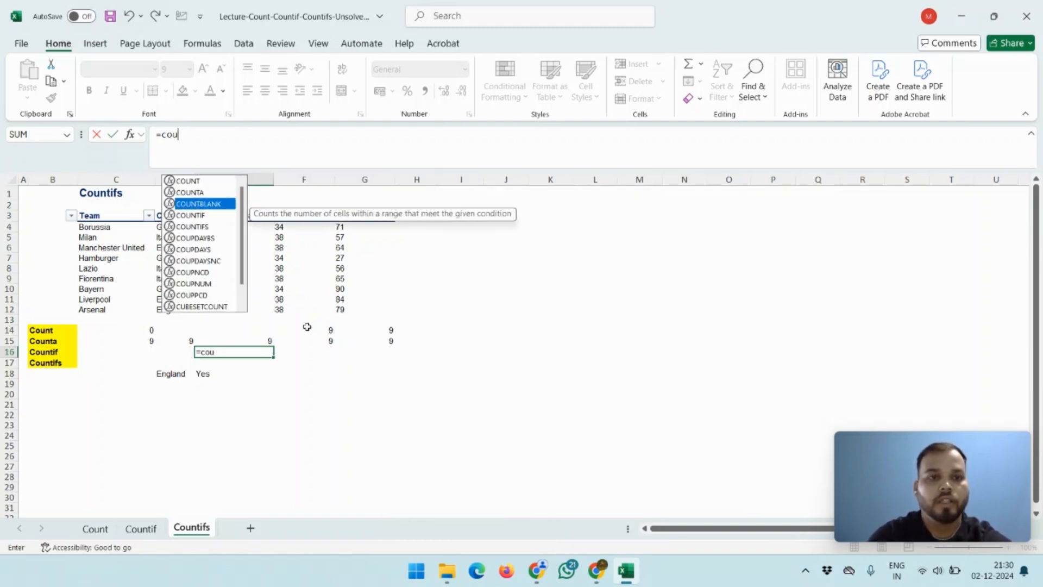
{"action": "key", "text": "Tab"}
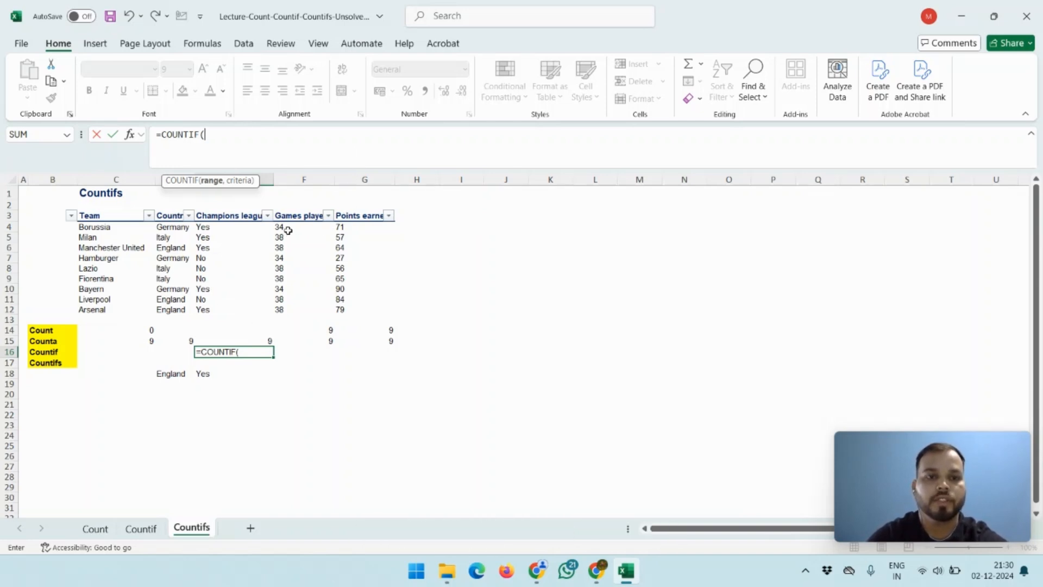
{"action": "left_click", "coordinate": [285, 228]}
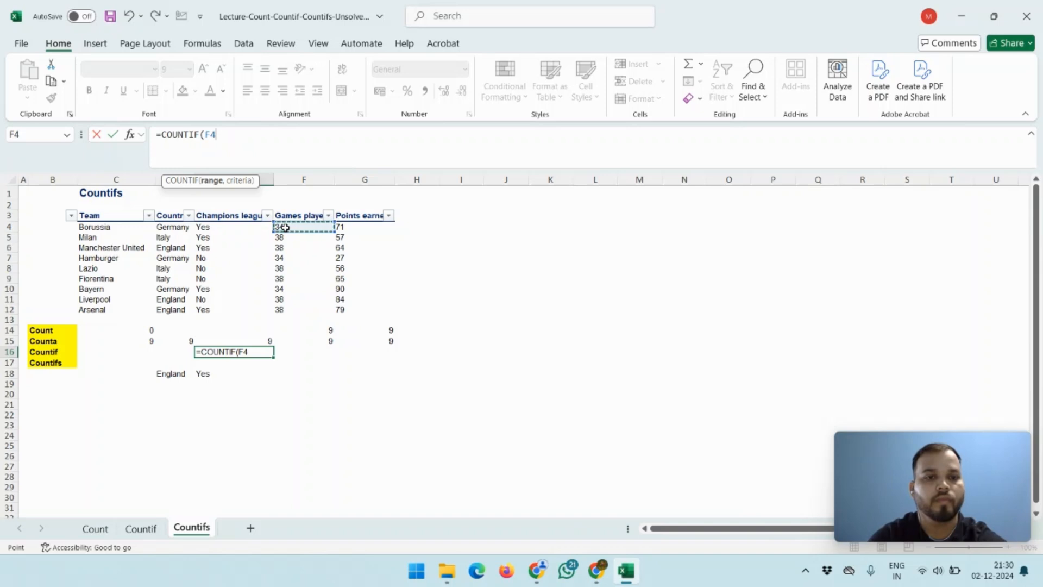
{"action": "key", "text": "Left"}
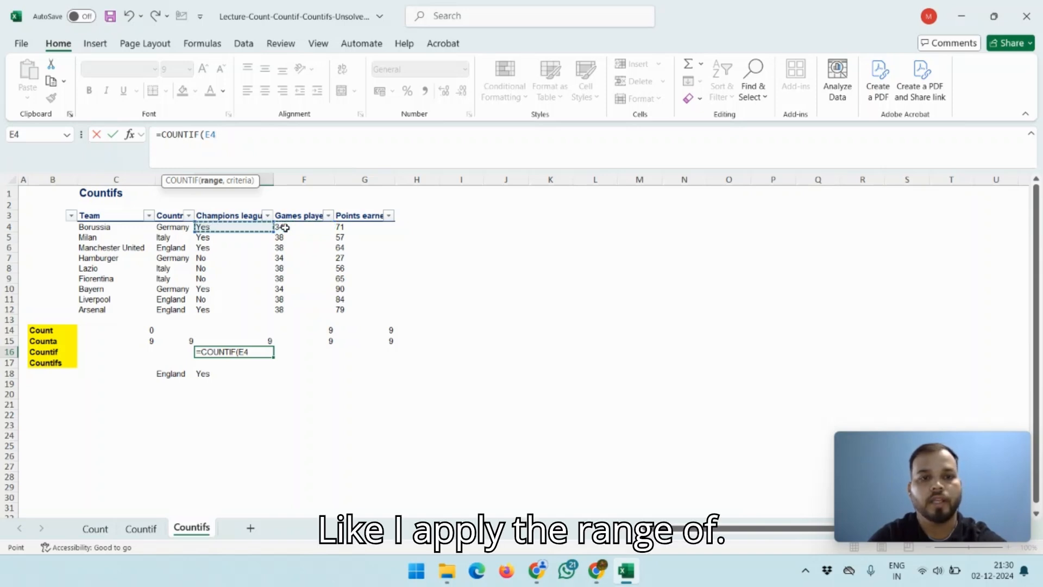
{"action": "key", "text": "ctrl+shift+Down"}
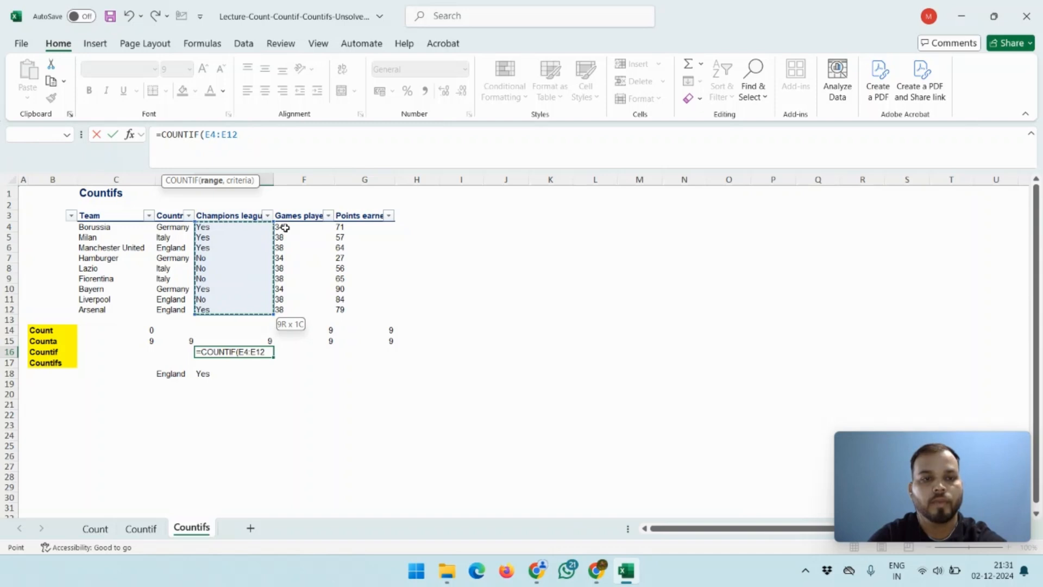
{"action": "key", "text": "Left"}
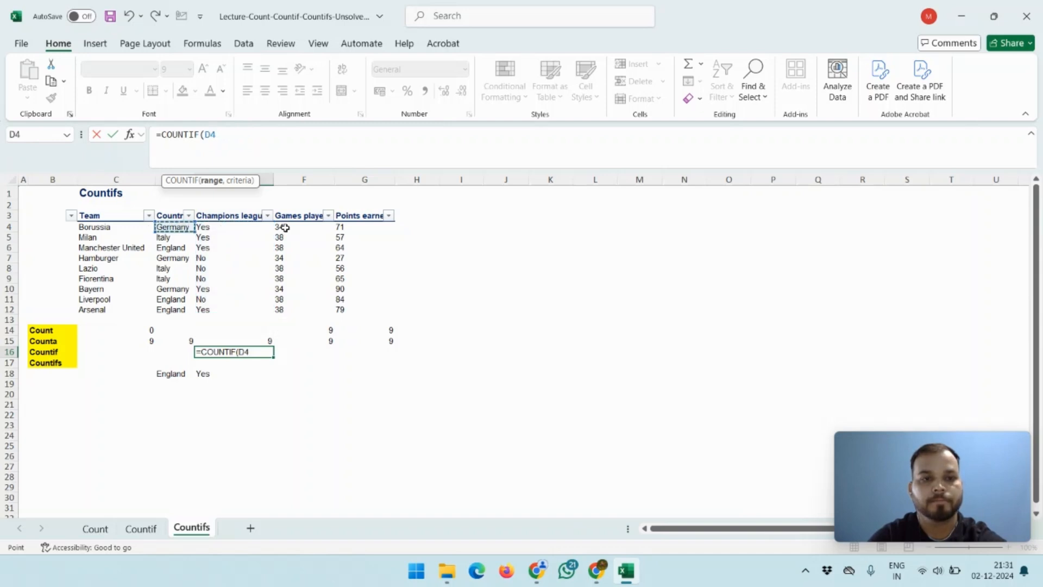
{"action": "key", "text": "ctrl+shift+Down"}
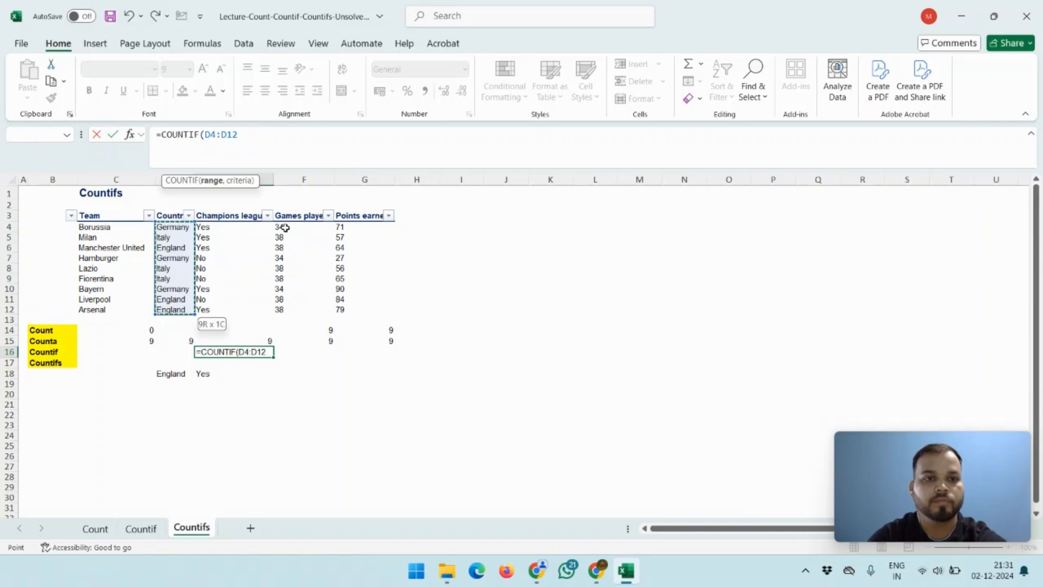
{"action": "type", "text": ","}
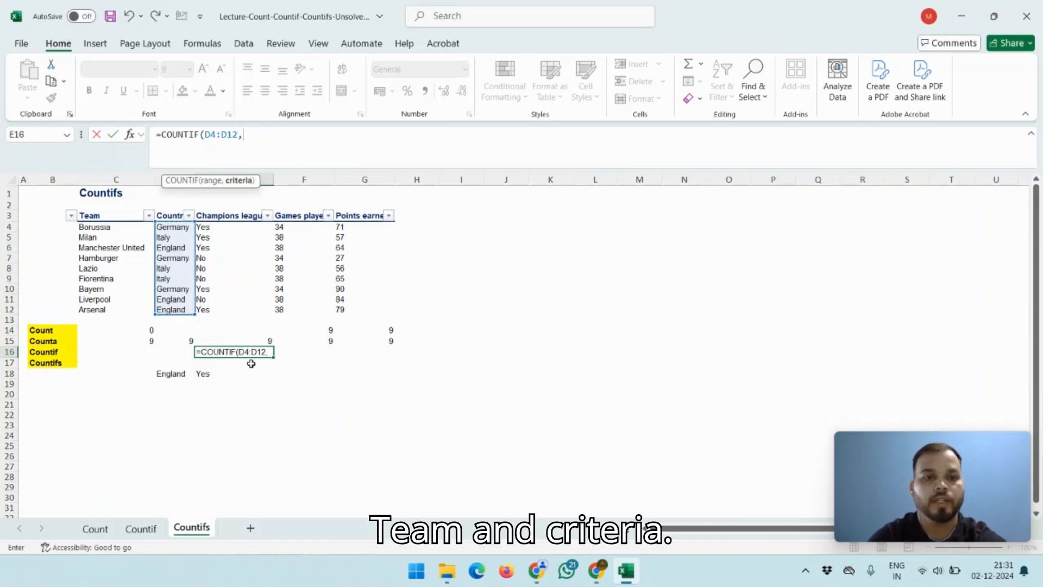
{"action": "left_click", "coordinate": [209, 377]}
{"action": "key", "text": "Return"}
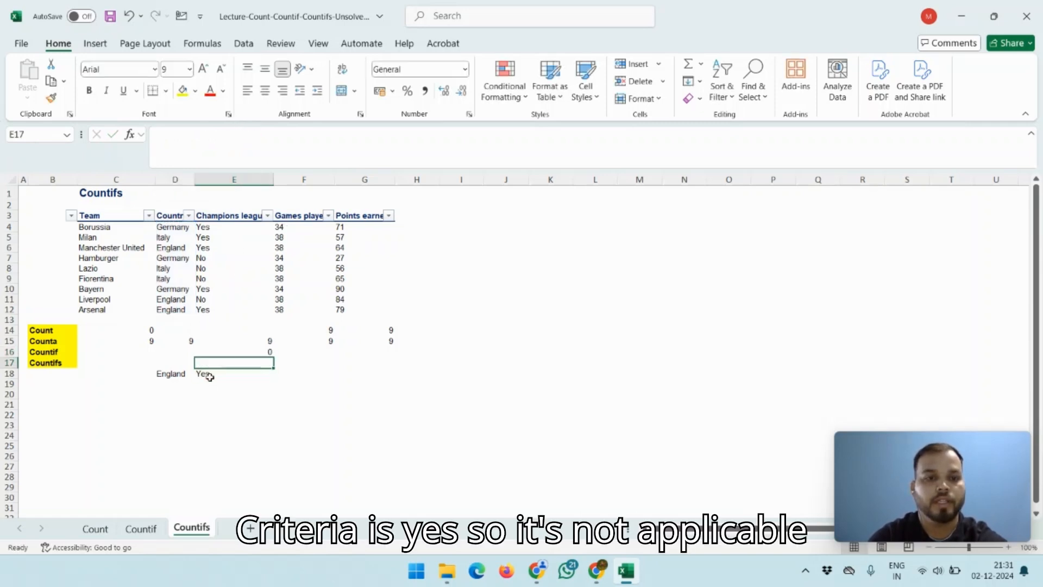
Examine the COUNTIF result in E16 against the Country and Champions league columns it relates to.
{"action": "key", "text": "Up"}
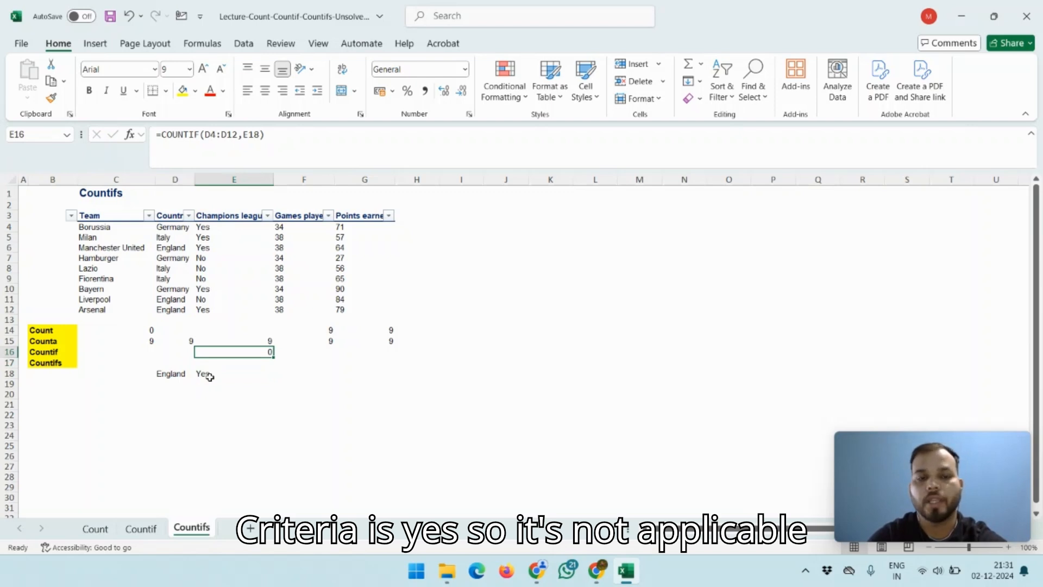
{"action": "key", "text": "Up"}
{"action": "key", "text": "Up"}
{"action": "key", "text": "Up"}
{"action": "key", "text": "Up"}
{"action": "key", "text": "Up"}
{"action": "key", "text": "Up"}
{"action": "key", "text": "Left"}
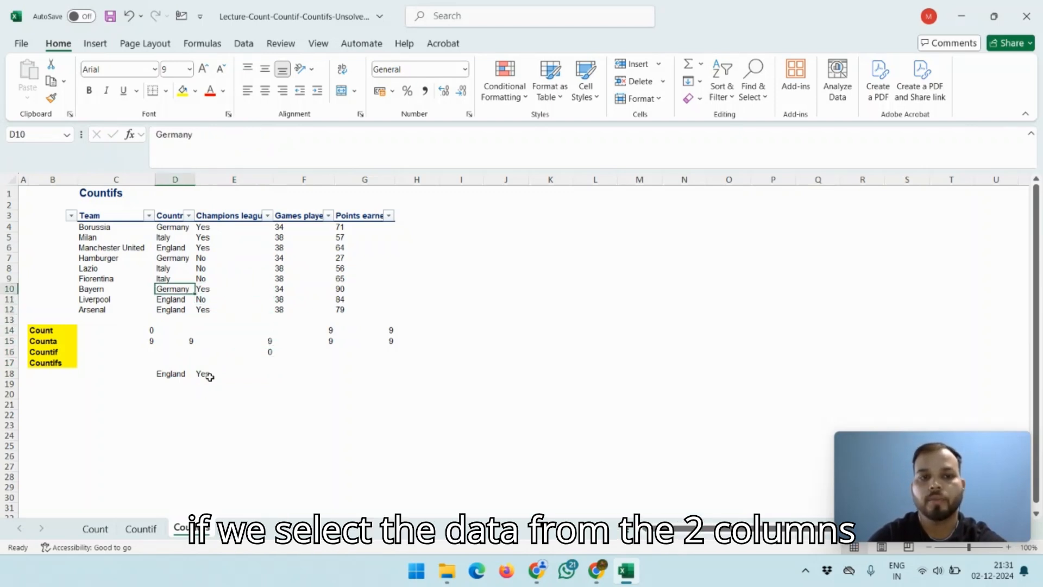
{"action": "key", "text": "Right"}
{"action": "key", "text": "Down"}
{"action": "key", "text": "Down"}
{"action": "key", "text": "Down"}
{"action": "key", "text": "Down"}
{"action": "key", "text": "Down"}
{"action": "key", "text": "Down"}
{"action": "key", "text": "Down"}
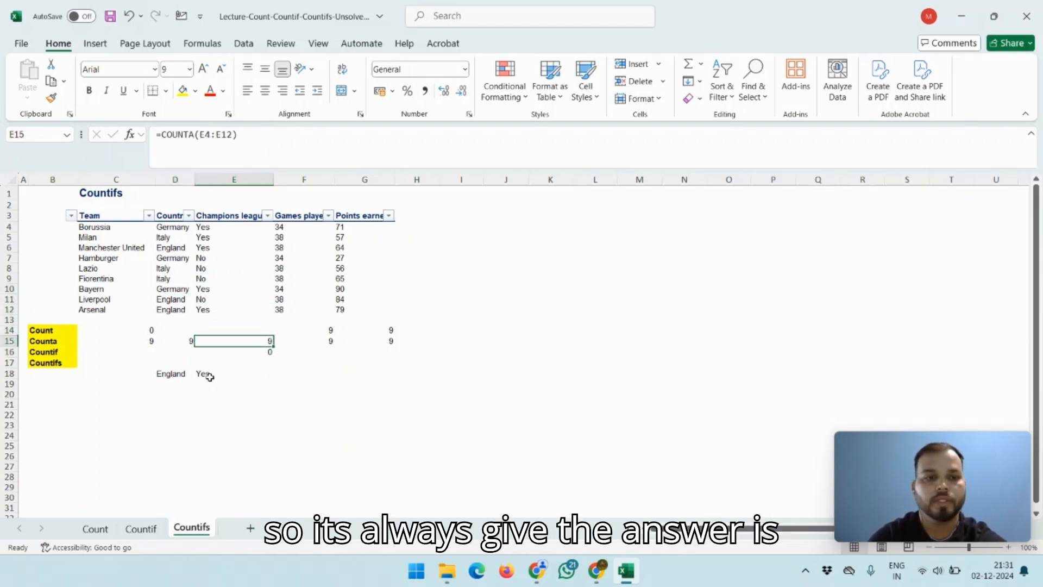
{"action": "key", "text": "Up"}
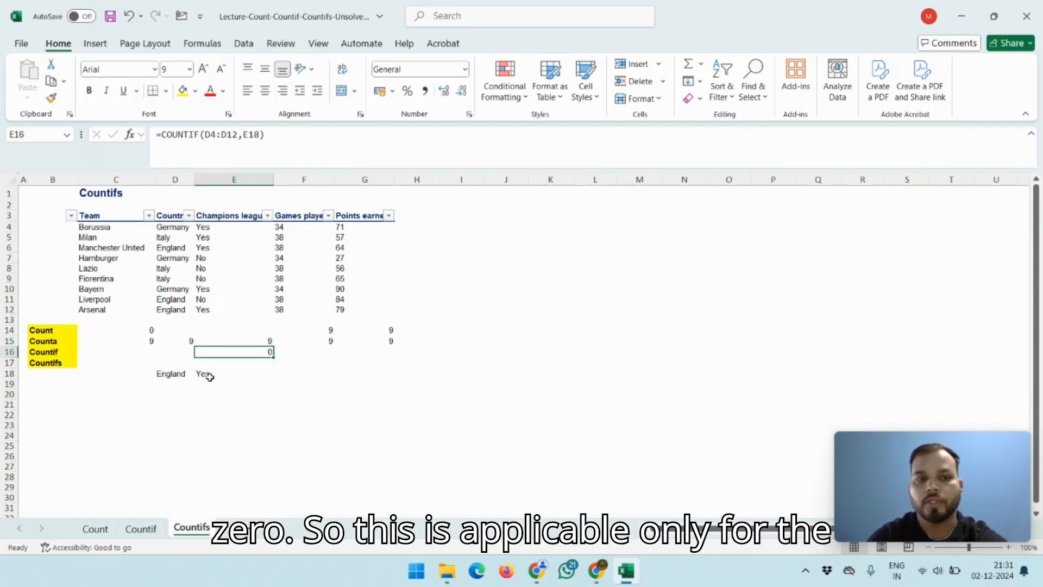
{"action": "key", "text": "Up"}
{"action": "key", "text": "Up"}
{"action": "key", "text": "Down"}
{"action": "key", "text": "Down"}
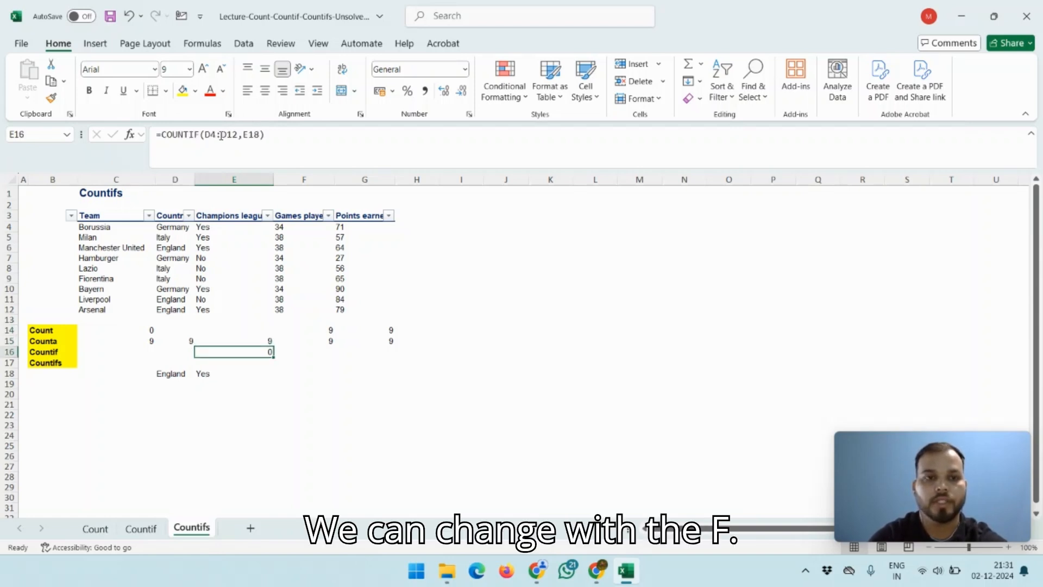
Change the COUNTIF range in E16 to the Games played values, F4:F12.
{"action": "left_click", "coordinate": [218, 134]}
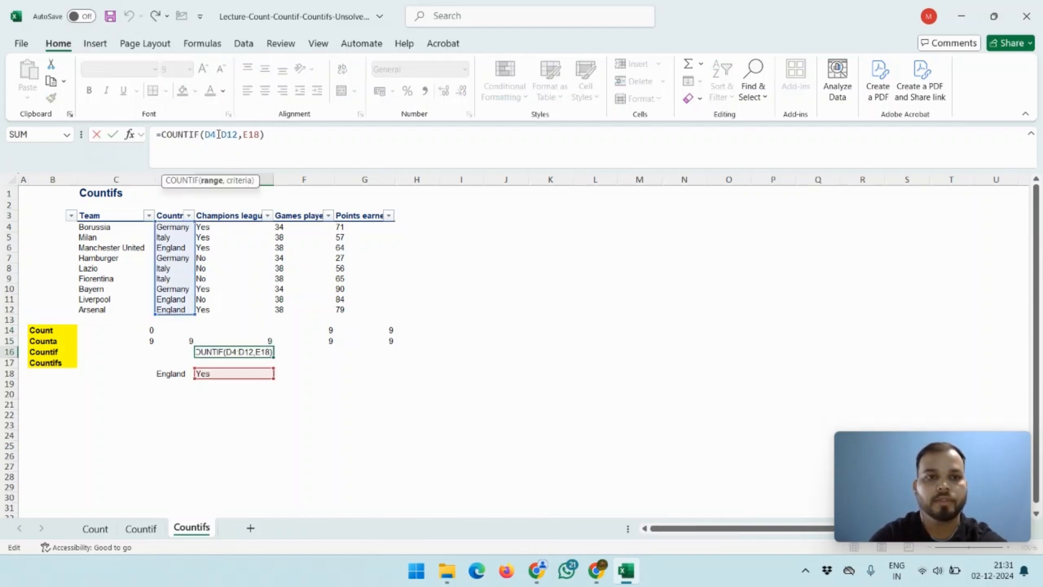
{"action": "key", "text": "BackSpace"}
{"action": "type", "text": "f"}
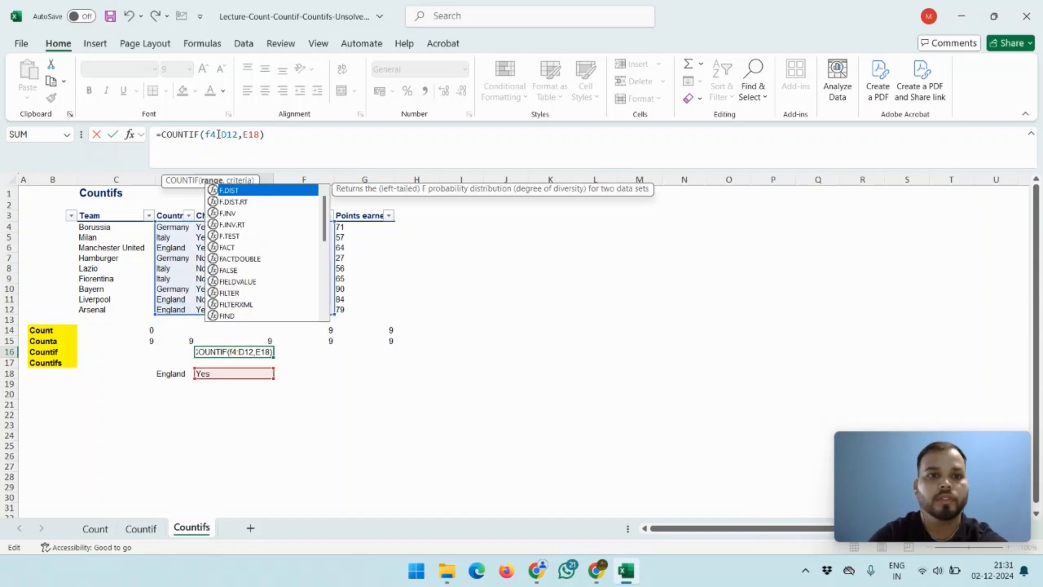
{"action": "key", "text": "Right"}
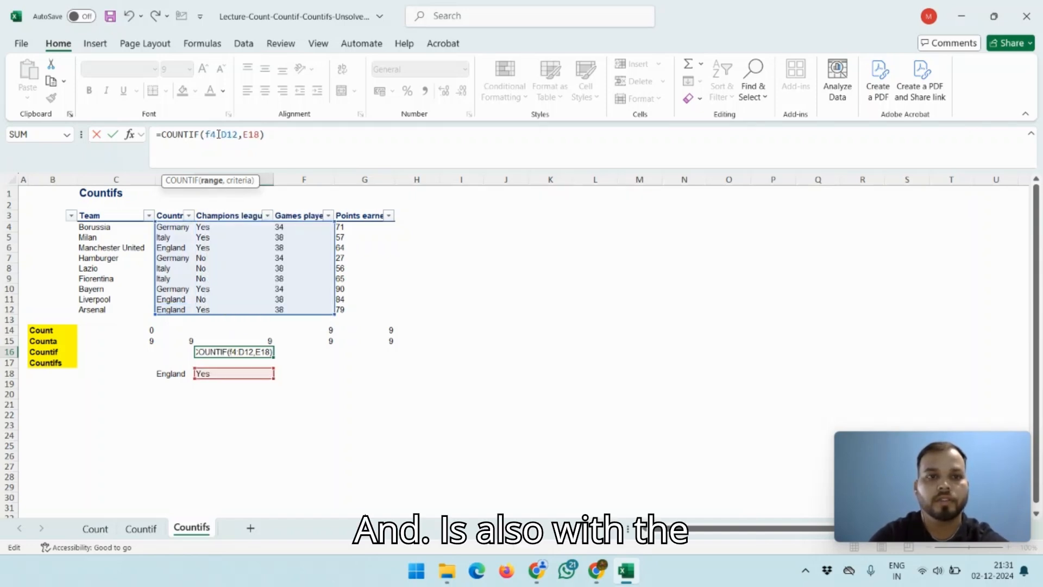
{"action": "key", "text": "Delete"}
{"action": "type", "text": "f"}
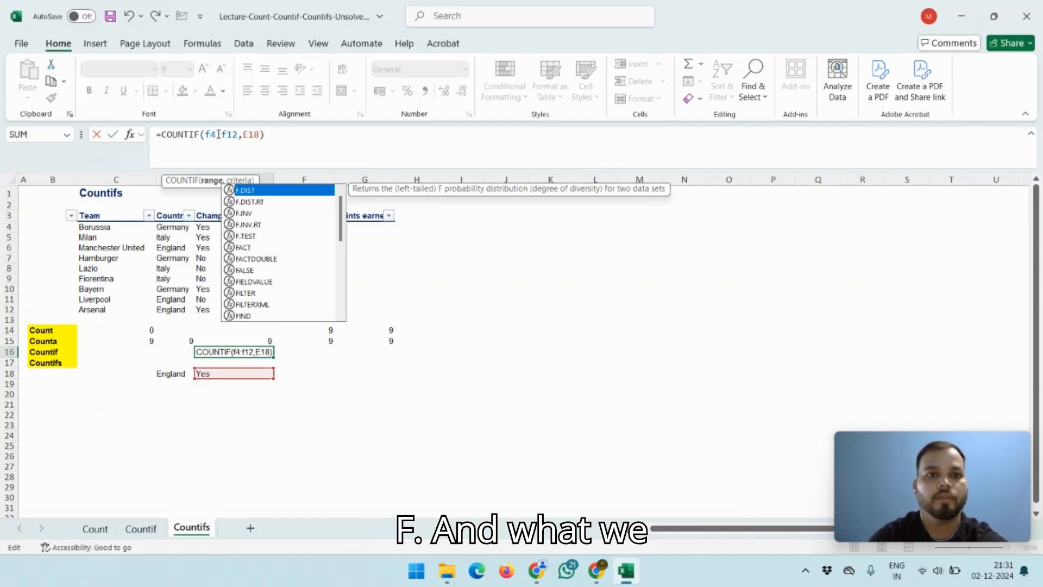
{"action": "key", "text": "Right"}
{"action": "key", "text": "Right"}
{"action": "key", "text": "Right"}
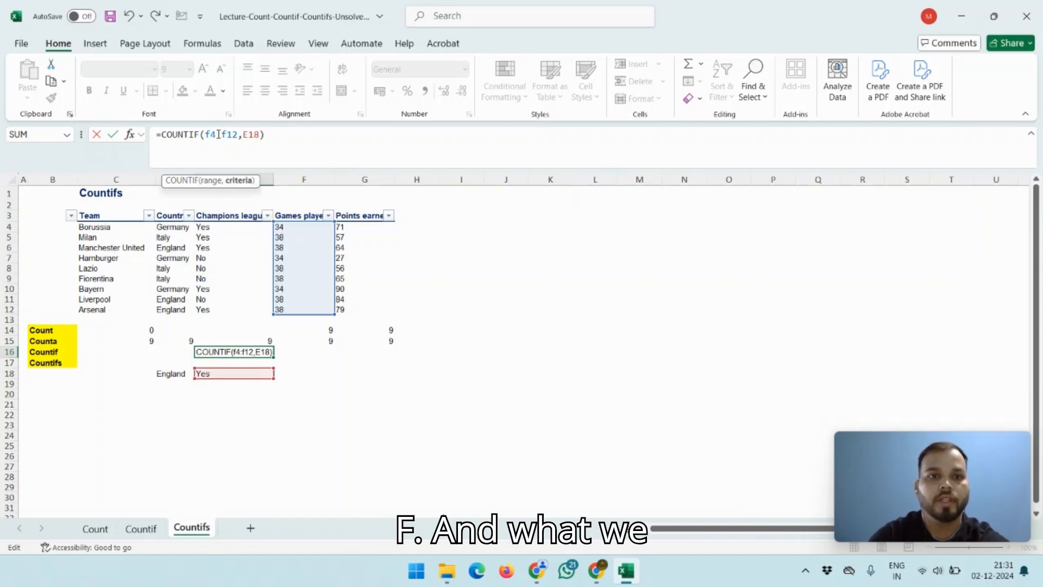
Replace the COUNTIF criterion in E16 with the number 38 and commit the formula.
{"action": "key", "text": "Right"}
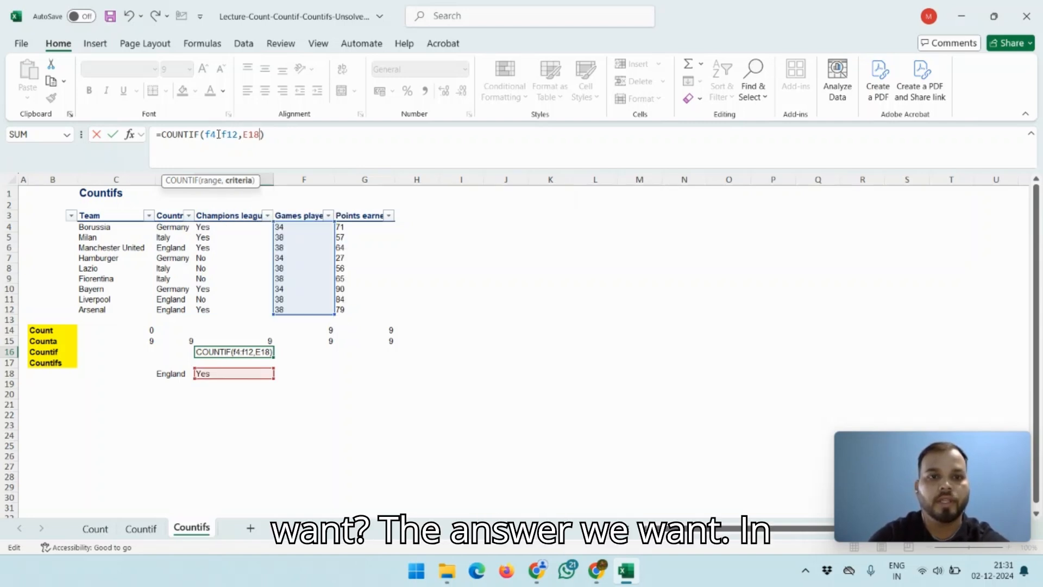
{"action": "key", "text": "Delete"}
{"action": "key", "text": "Delete"}
{"action": "key", "text": "BackSpace"}
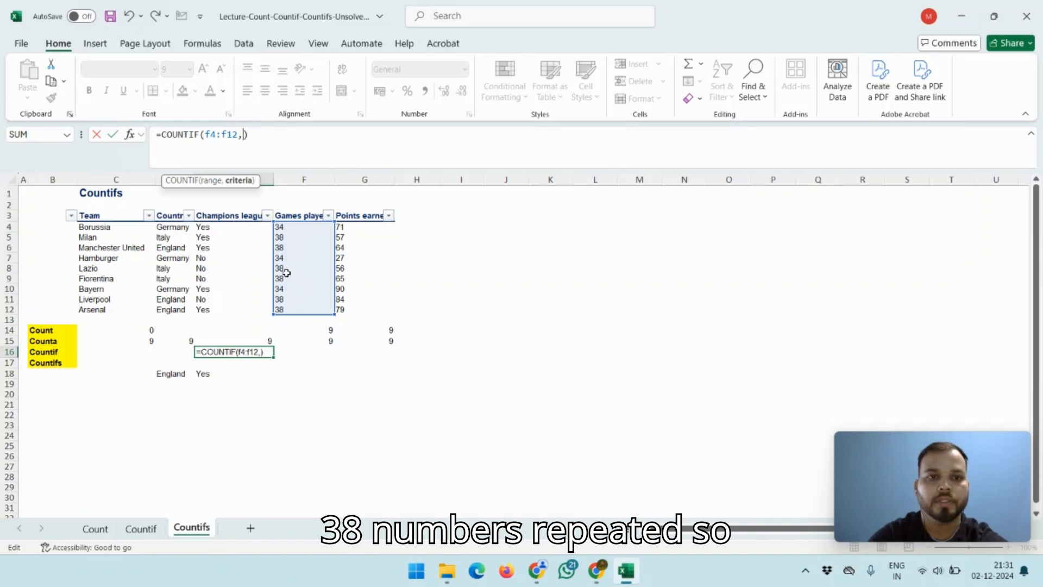
{"action": "type", "text": "38"}
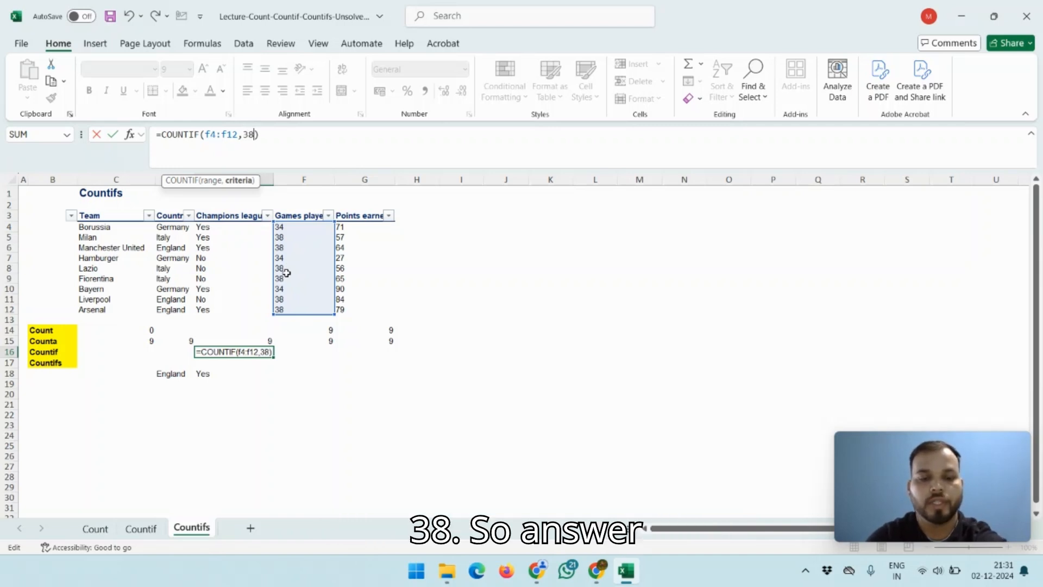
{"action": "key", "text": "Return"}
{"action": "key", "text": "Up"}
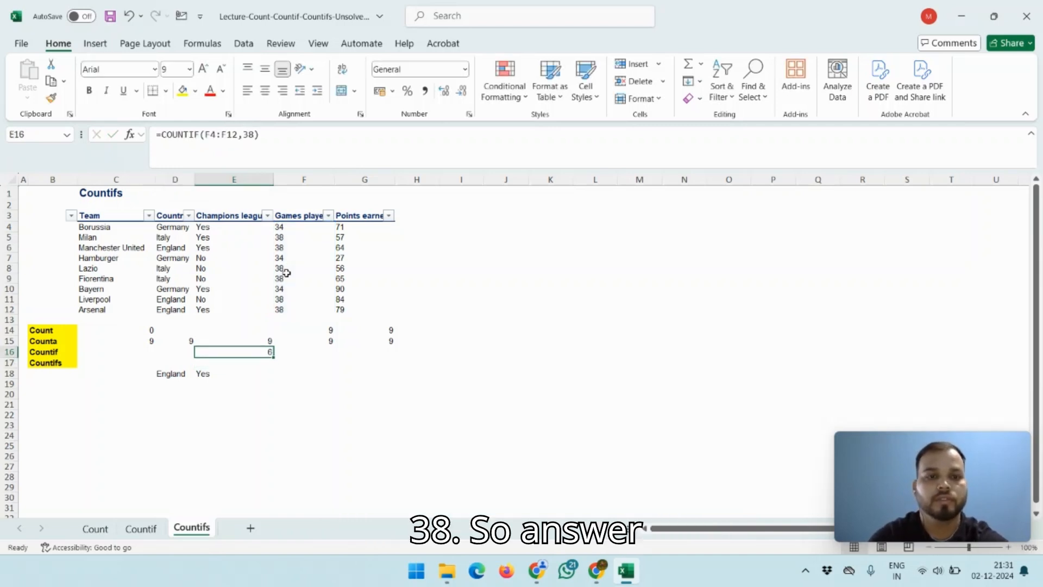
{"action": "key", "text": "Up"}
{"action": "key", "text": "Up"}
{"action": "key", "text": "Up"}
{"action": "key", "text": "Up"}
{"action": "key", "text": "Up"}
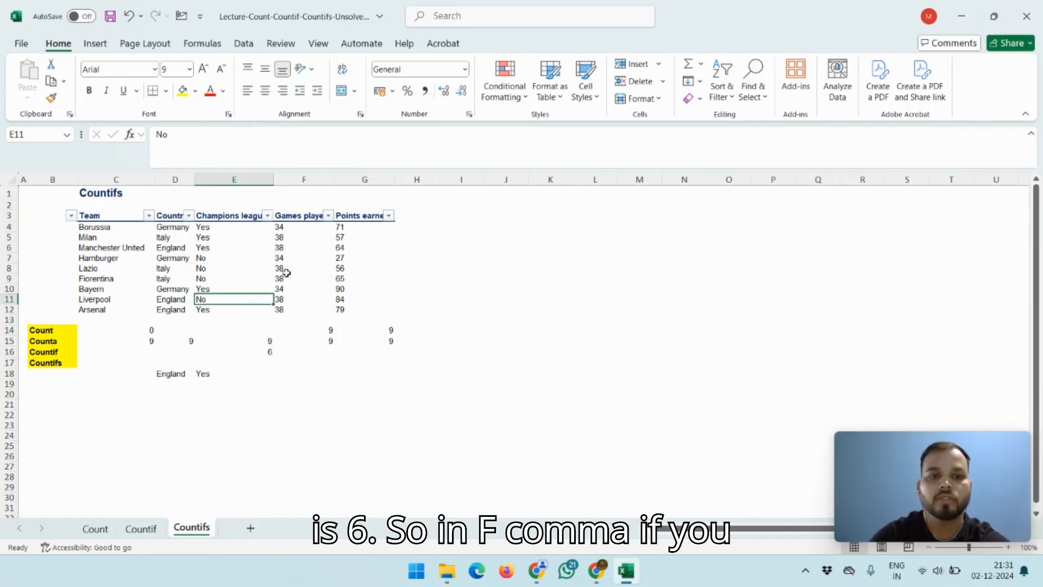
{"action": "key", "text": "ctrl+Up"}
{"action": "key", "text": "Right"}
{"action": "key", "text": "alt+Down"}
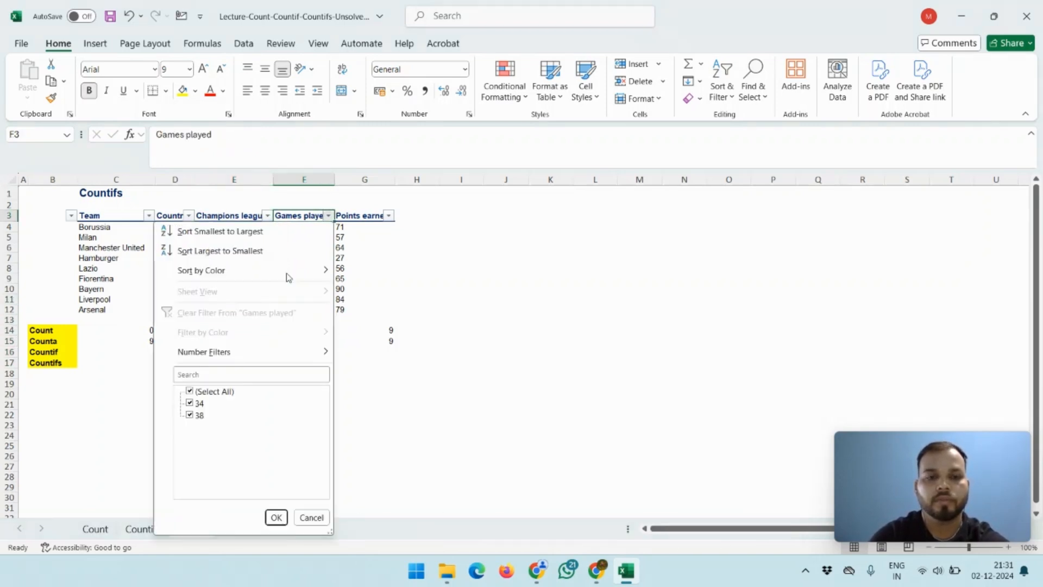
{"action": "key", "text": "Down"}
{"action": "key", "text": "Down"}
{"action": "key", "text": "Down"}
{"action": "key", "text": "Down"}
{"action": "key", "text": "Down"}
{"action": "key", "text": "Down"}
{"action": "key", "text": "Down"}
{"action": "key", "text": "Down"}
{"action": "key", "text": "Escape"}
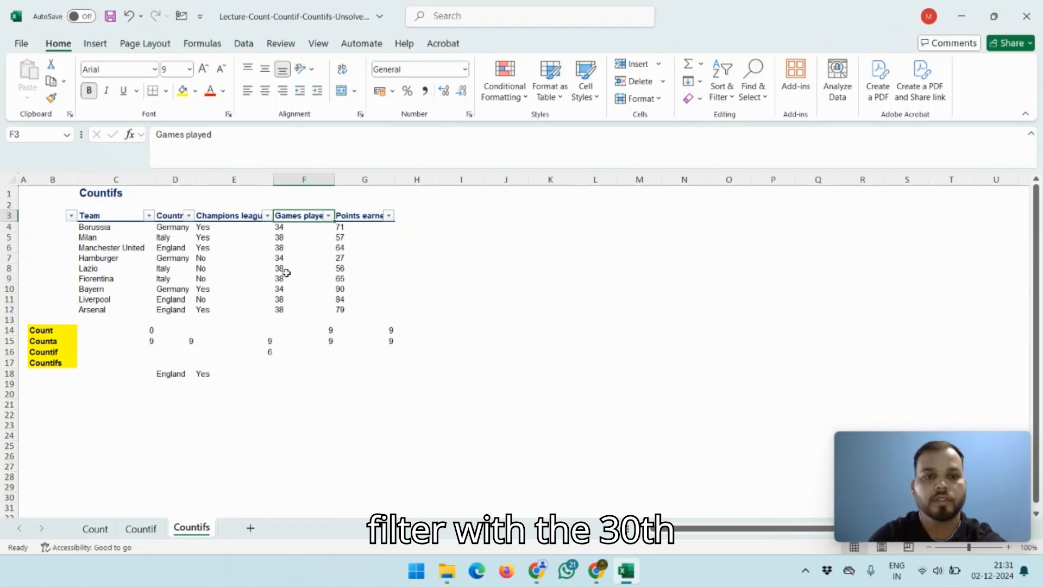
Filter the Games played column to show only 38 and select the remaining values to check their count.
{"action": "key", "text": "alt+Down"}
{"action": "key", "text": "e"}
{"action": "key", "text": "Down"}
{"action": "key", "text": "Down"}
{"action": "key", "text": "Down"}
{"action": "key", "text": "Up"}
{"action": "key", "text": "space"}
{"action": "key", "text": "Return"}
{"action": "key", "text": "Down"}
{"action": "key", "text": "ctrl+shift+Down"}
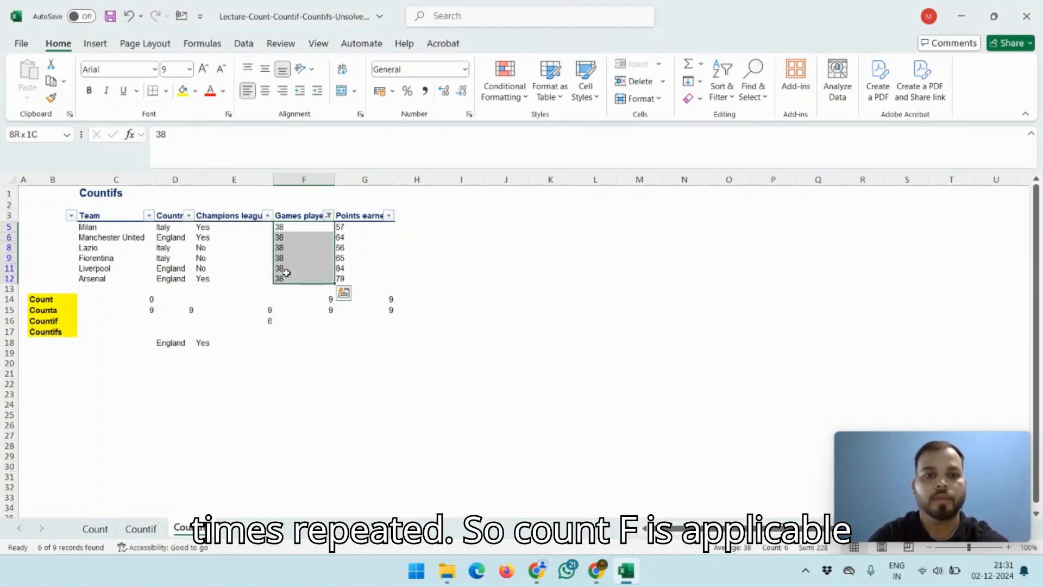
Clear the filter from the Games played column.
{"action": "key", "text": "Up"}
{"action": "key", "text": "Up"}
{"action": "key", "text": "Down"}
{"action": "key", "text": "alt+Down"}
{"action": "key", "text": "Down"}
{"action": "key", "text": "Down"}
{"action": "key", "text": "Down"}
{"action": "key", "text": "Down"}
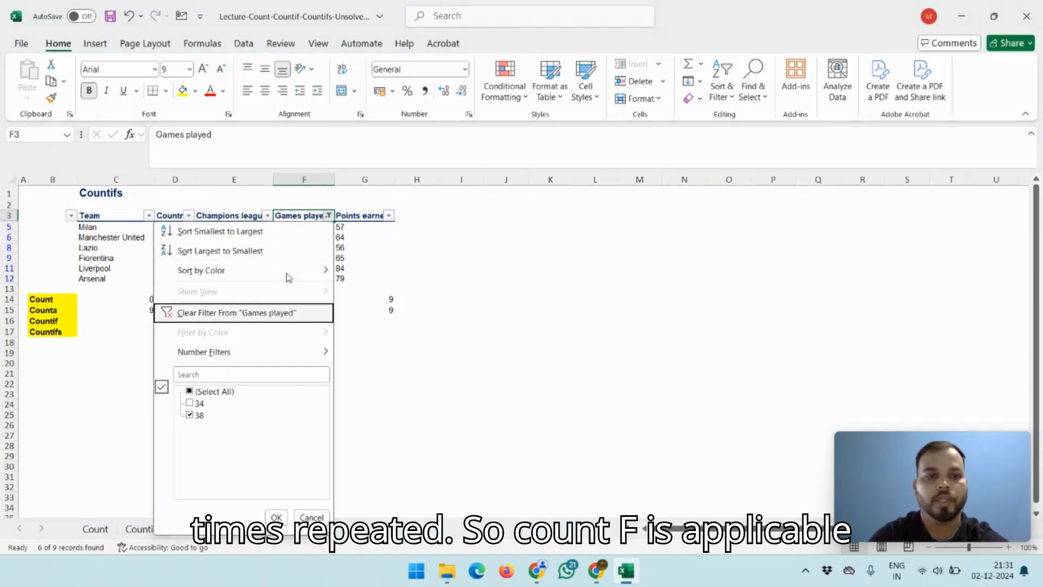
{"action": "key", "text": "Return"}
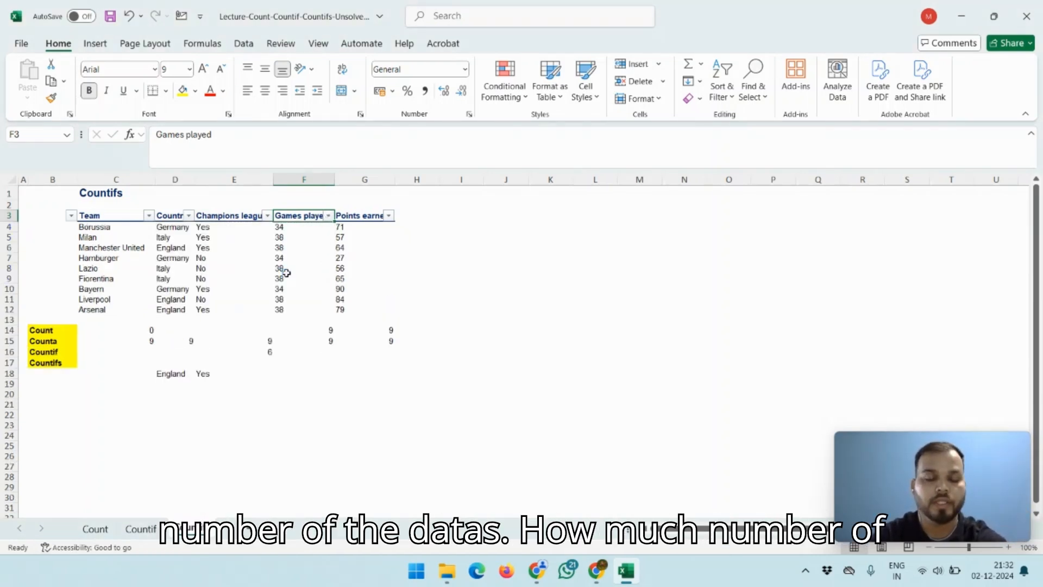
Select cell E17, in the Countifs row of the Champions league column.
{"action": "key", "text": "Down"}
{"action": "key", "text": "Down"}
{"action": "key", "text": "Down"}
{"action": "key", "text": "Down"}
{"action": "key", "text": "Down"}
{"action": "key", "text": "Down"}
{"action": "key", "text": "Down"}
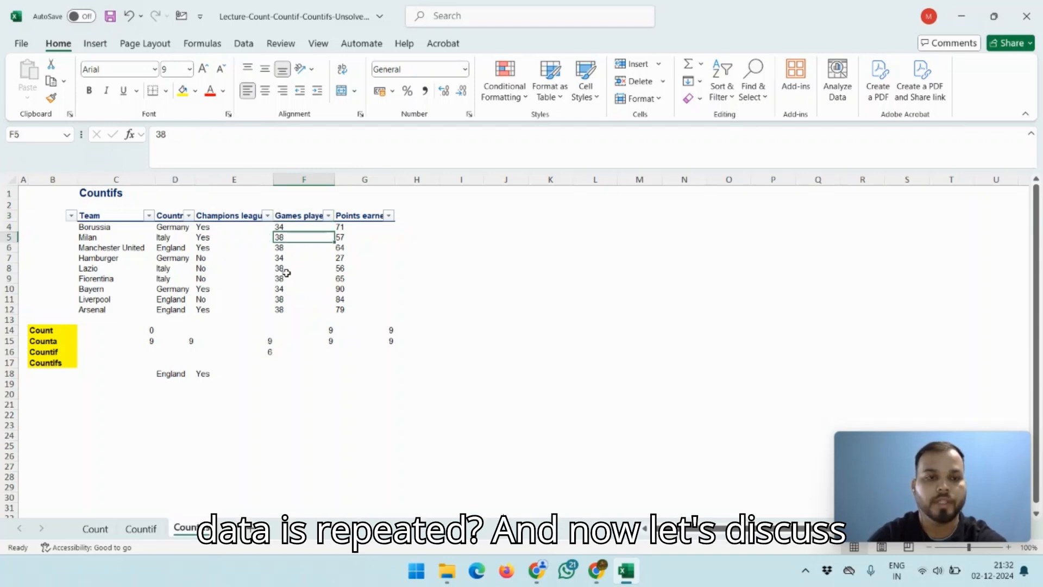
{"action": "key", "text": "Down"}
{"action": "key", "text": "Down"}
{"action": "key", "text": "Down"}
{"action": "key", "text": "Down"}
{"action": "key", "text": "Down"}
{"action": "key", "text": "Down"}
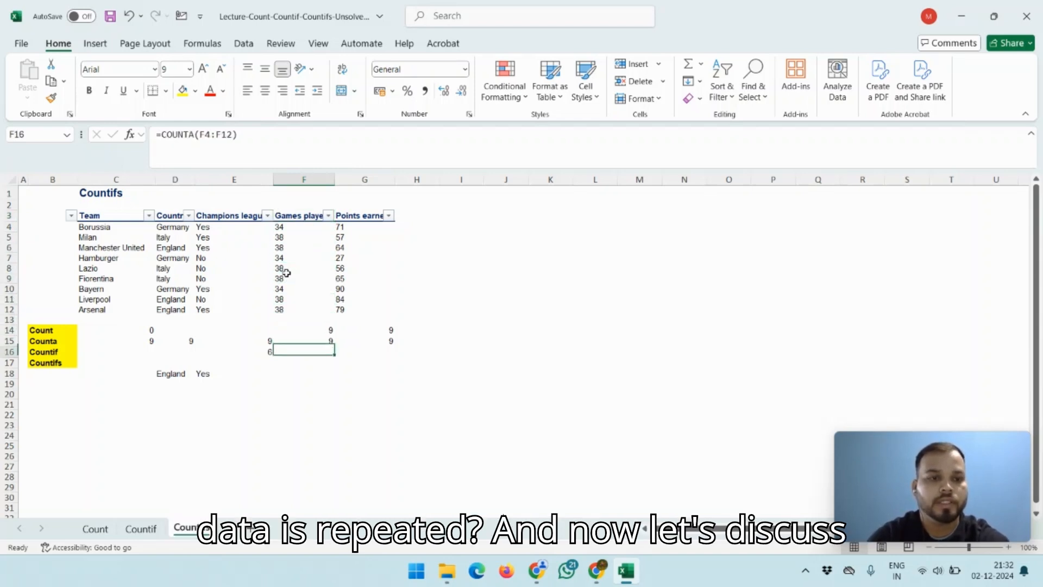
{"action": "key", "text": "Left"}
{"action": "key", "text": "Left"}
{"action": "key", "text": "Left"}
{"action": "key", "text": "Down"}
{"action": "key", "text": "Left"}
{"action": "key", "text": "Right"}
{"action": "key", "text": "Right"}
{"action": "key", "text": "Right"}
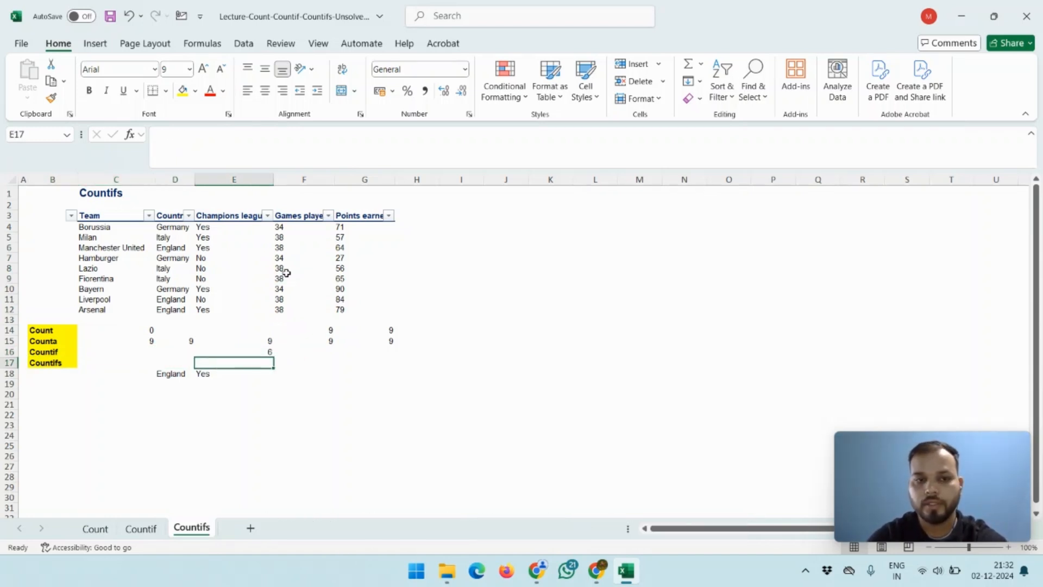
{"action": "key", "text": "Left"}
{"action": "key", "text": "Right"}
{"action": "key", "text": "Right"}
{"action": "key", "text": "Left"}
Begin a COUNTIFS formula in E17 with the Country range D4:D12 and England in D18 as its first criterion.
{"action": "type", "text": "=co"}
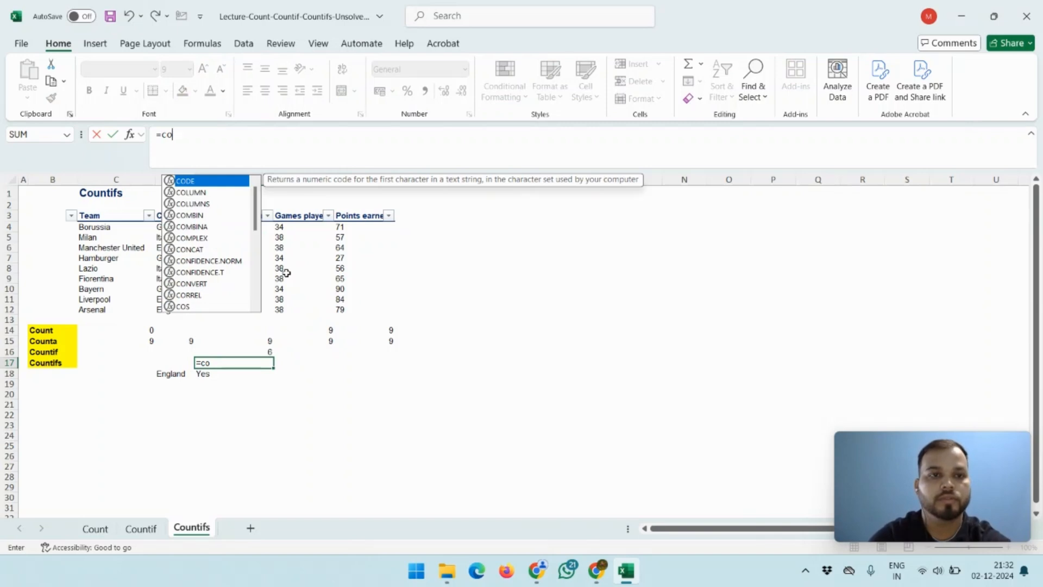
{"action": "type", "text": "unt"}
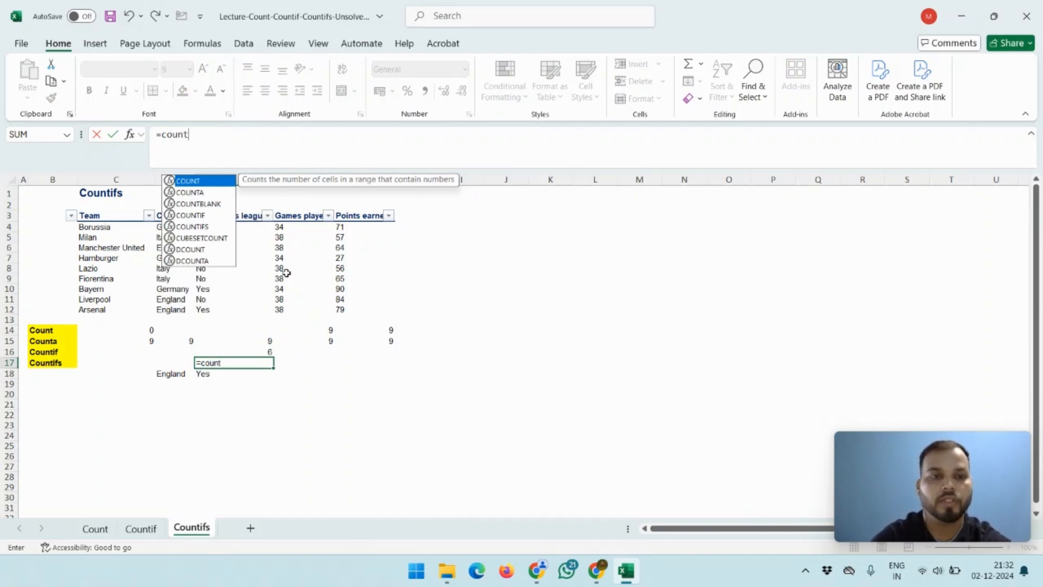
{"action": "type", "text": "if"}
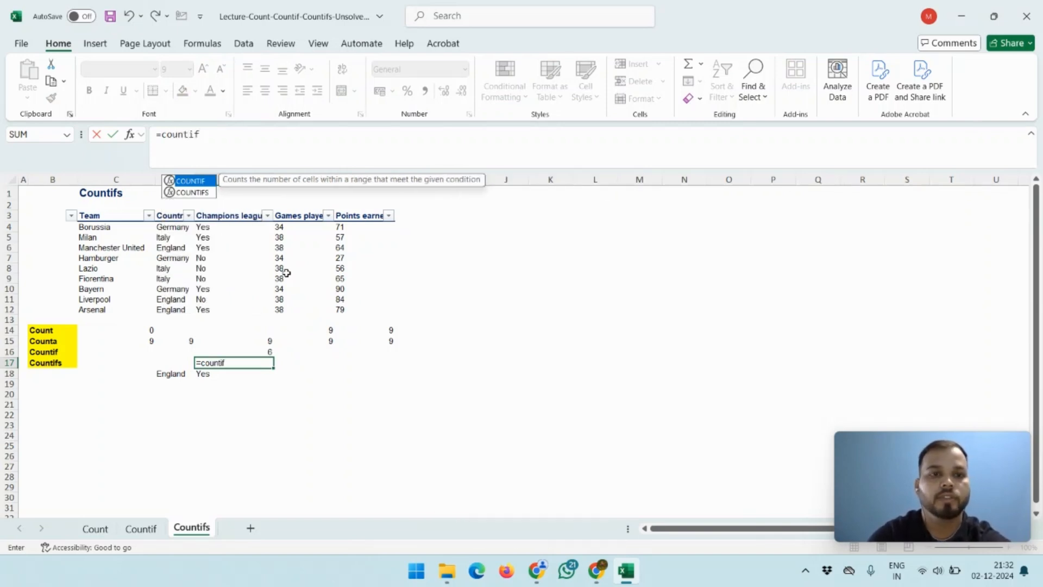
{"action": "type", "text": "s"}
{"action": "key", "text": "Tab"}
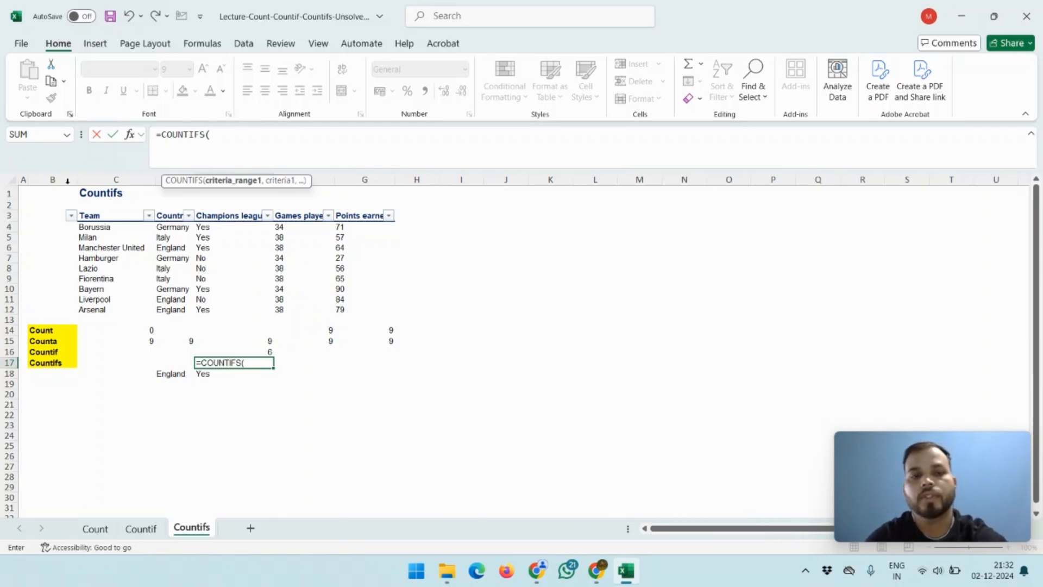
{"action": "left_click", "coordinate": [179, 229]}
{"action": "key", "text": "ctrl+shift+Down"}
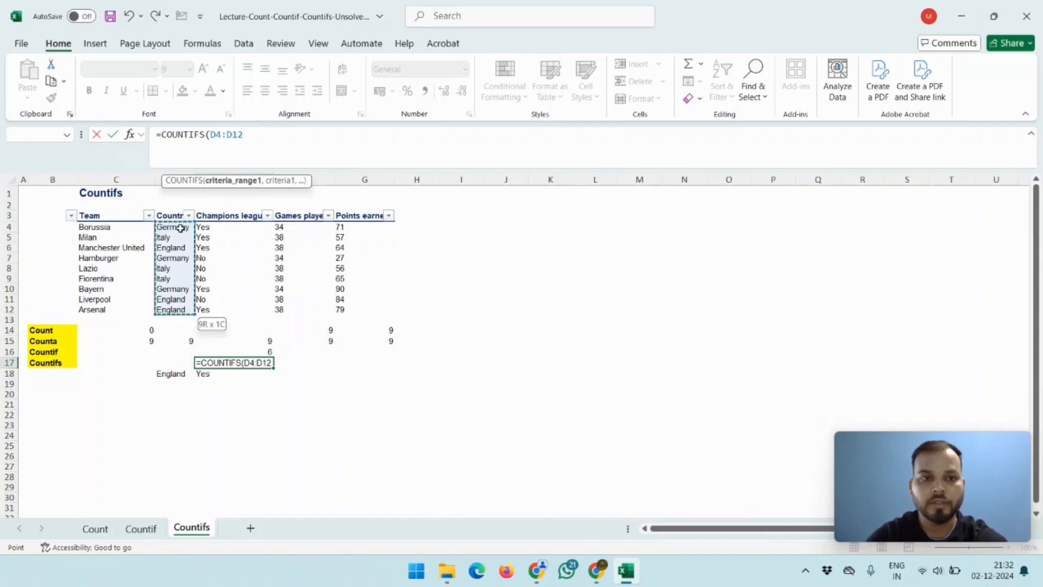
{"action": "type", "text": ","}
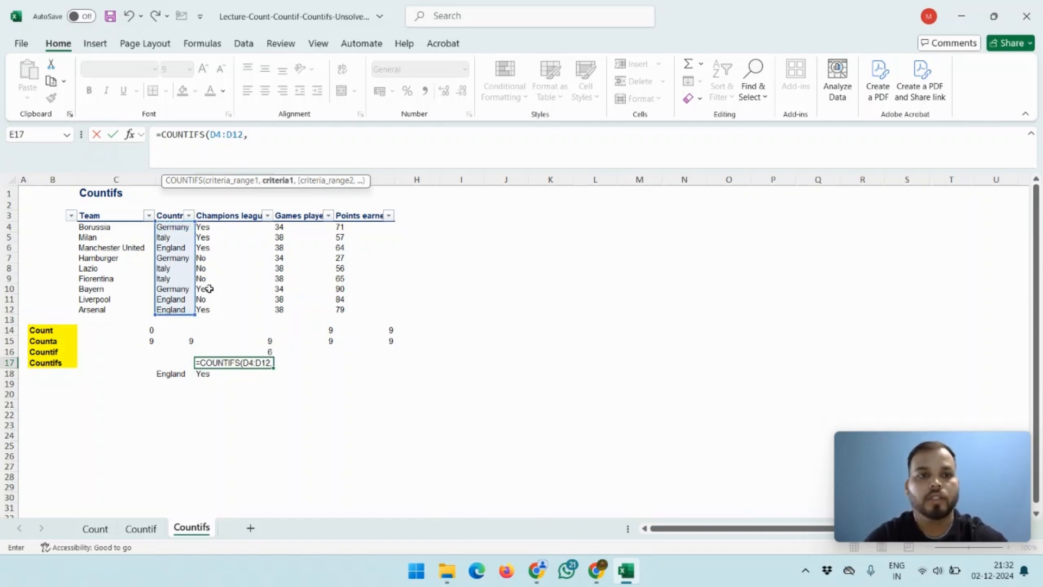
{"action": "left_click", "coordinate": [171, 375]}
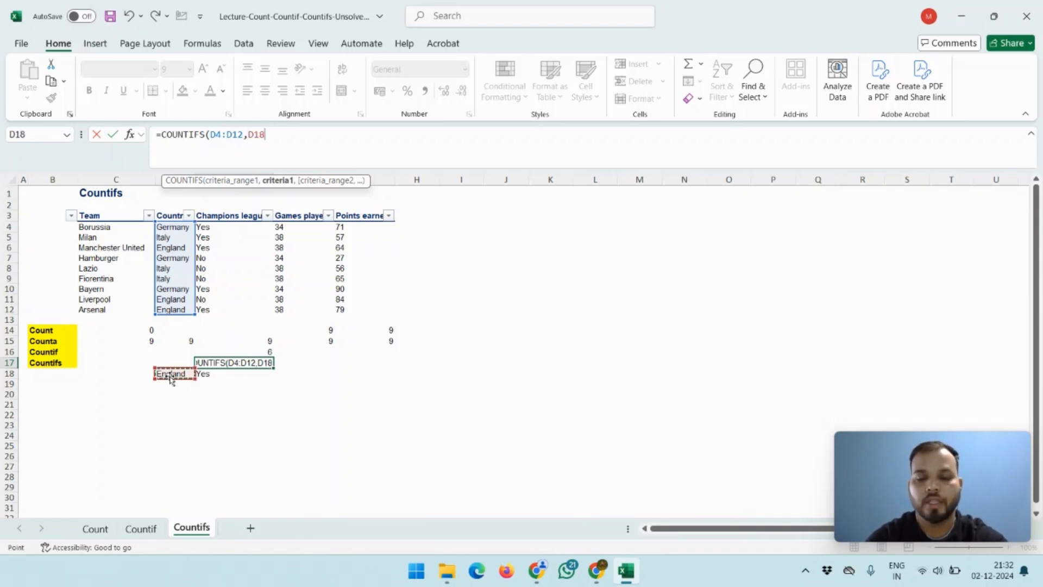
Add the Champions league range E4:E12 with criterion E18 to the COUNTIFS formula in E17 and commit it.
{"action": "type", "text": ","}
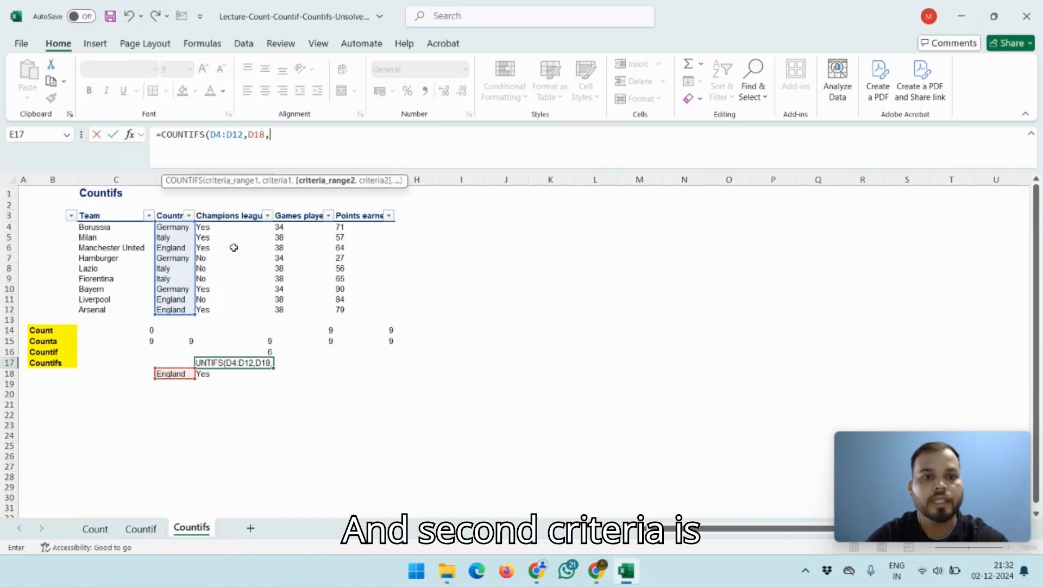
{"action": "left_click", "coordinate": [211, 227]}
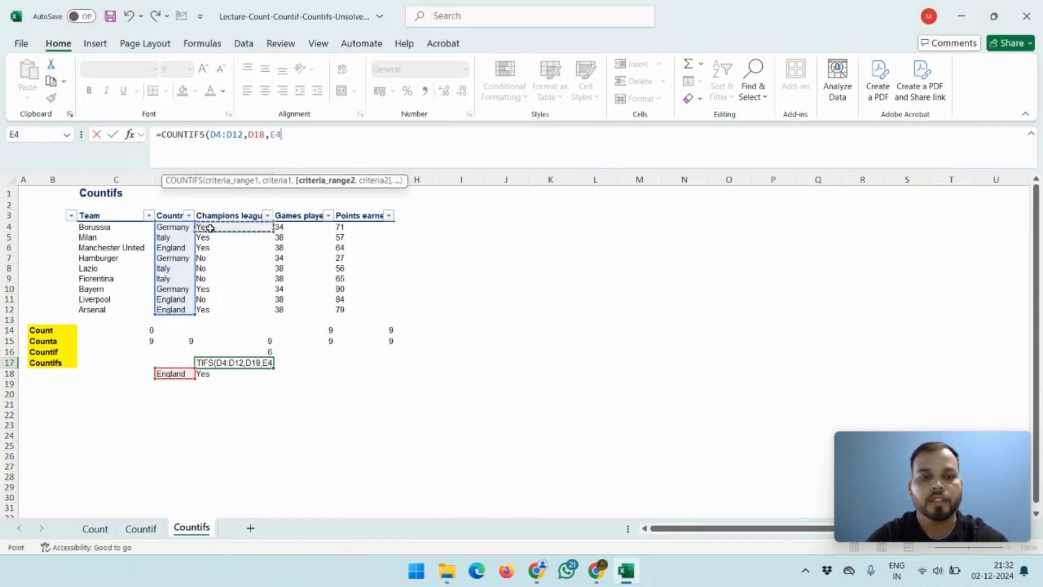
{"action": "key", "text": "ctrl+shift+Down"}
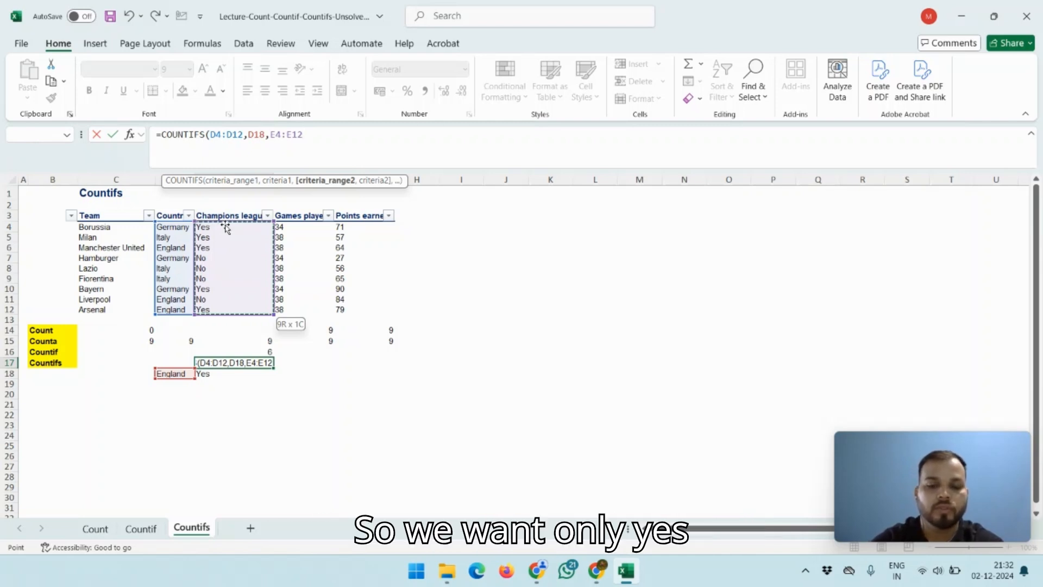
{"action": "type", "text": ","}
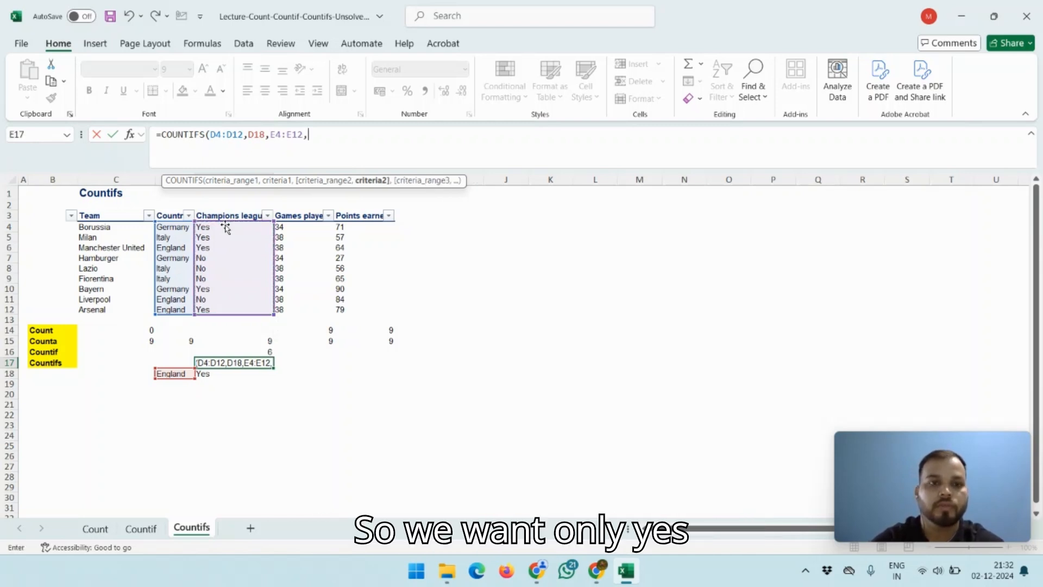
{"action": "left_click", "coordinate": [209, 373]}
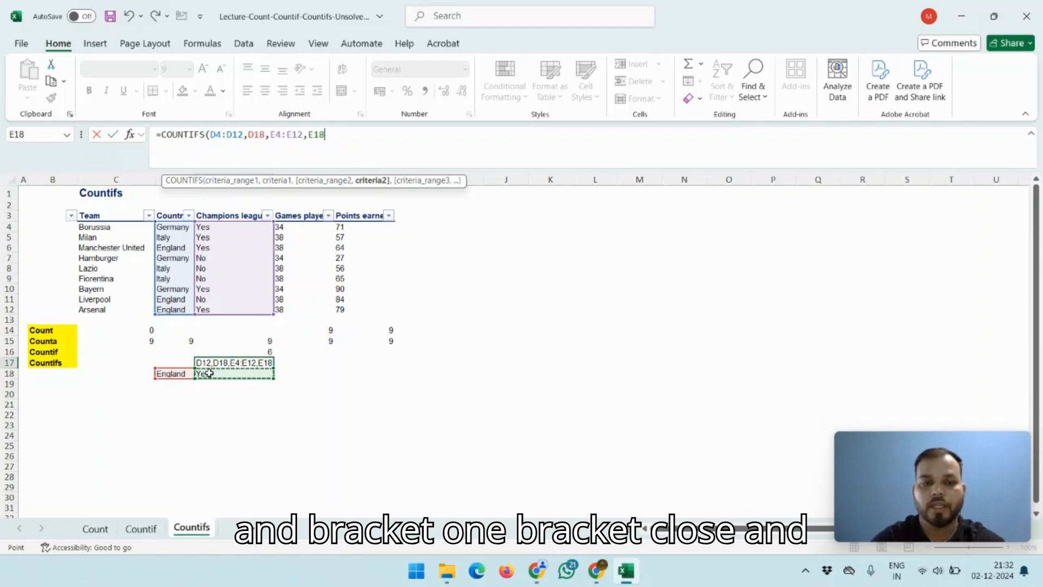
{"action": "key", "text": "Return"}
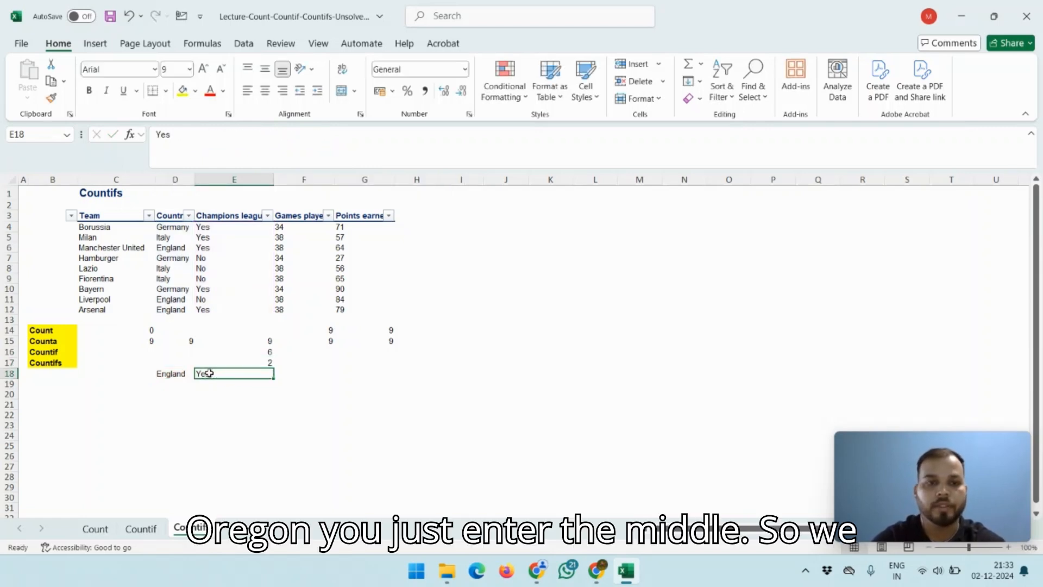
{"action": "key", "text": "Up"}
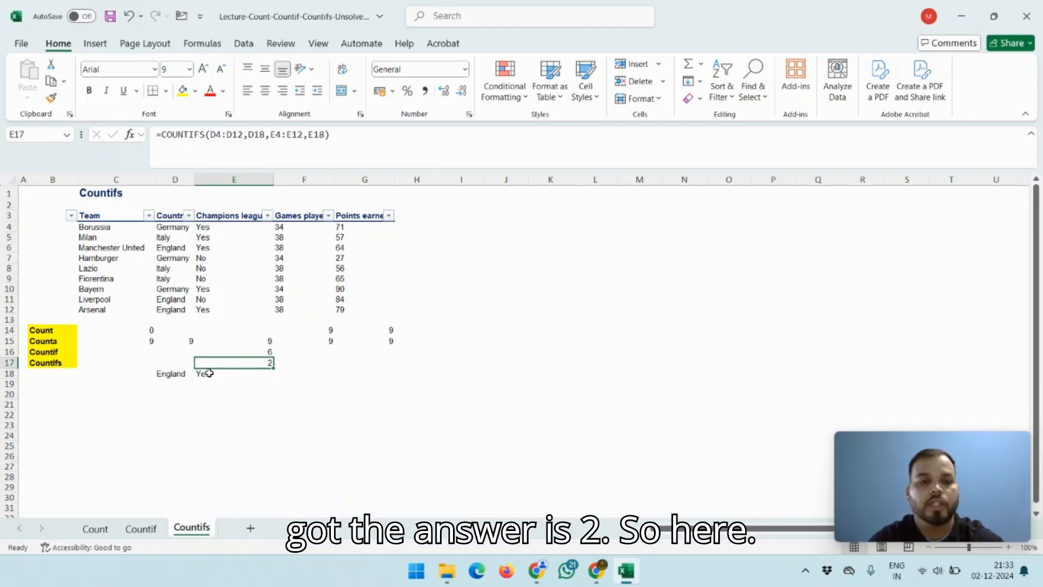
Filter the Country column to show only England.
{"action": "key", "text": "Up"}
{"action": "key", "text": "Up"}
{"action": "key", "text": "Up"}
{"action": "key", "text": "Up"}
{"action": "key", "text": "Up"}
{"action": "key", "text": "ctrl+Up"}
{"action": "key", "text": "Left"}
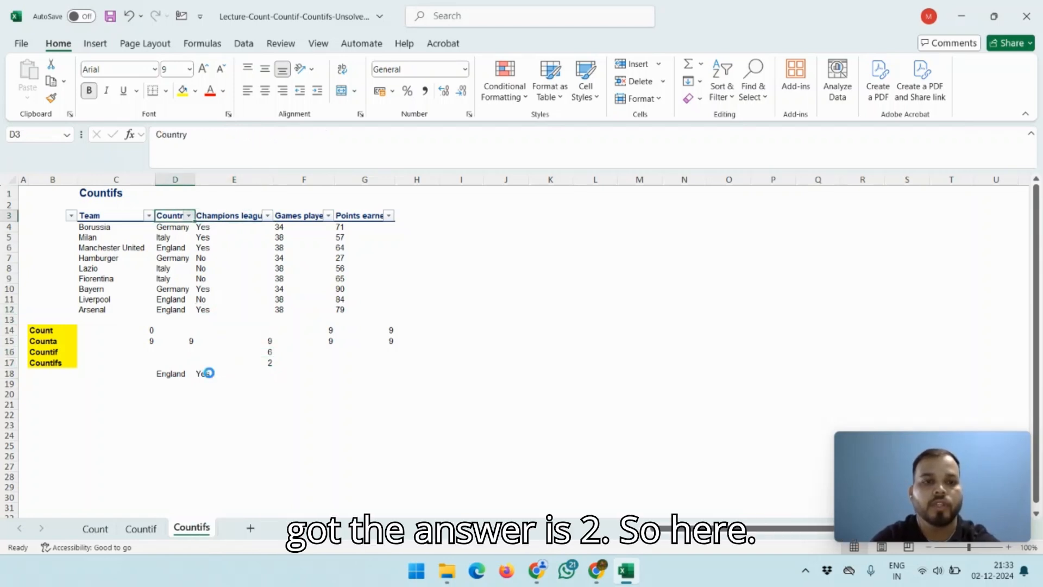
{"action": "key", "text": "alt+Down"}
{"action": "key", "text": "space"}
{"action": "key", "text": "Down"}
{"action": "key", "text": "space"}
{"action": "key", "text": "Return"}
Filter the Champions league column to Yes and select the remaining values to check them against the COUNTIFS result.
{"action": "key", "text": "Right"}
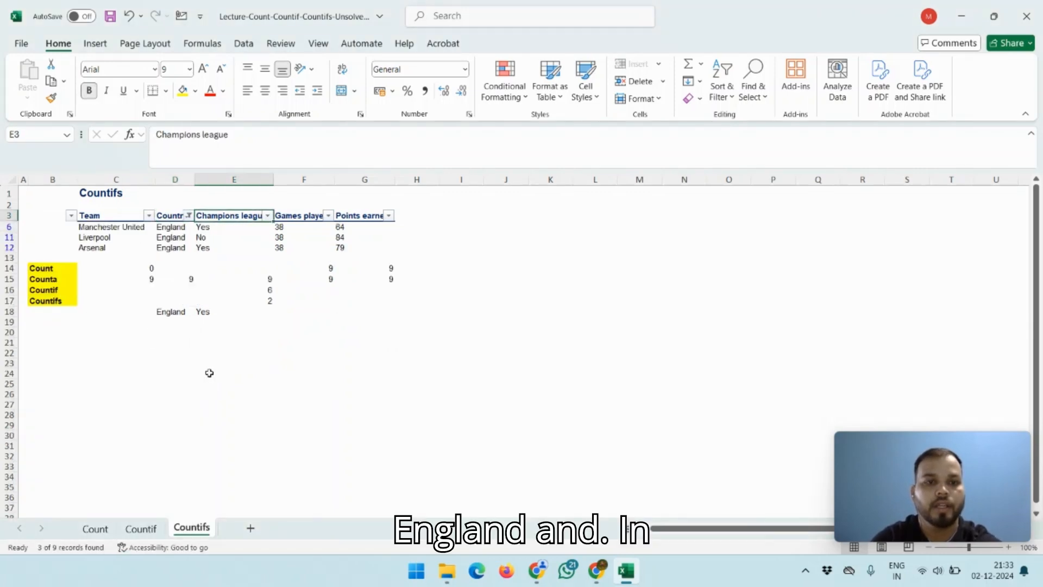
{"action": "key", "text": "alt+Down"}
{"action": "key", "text": "Down"}
{"action": "key", "text": "space"}
{"action": "key", "text": "Return"}
{"action": "key", "text": "Down"}
{"action": "key", "text": "shift+Down"}
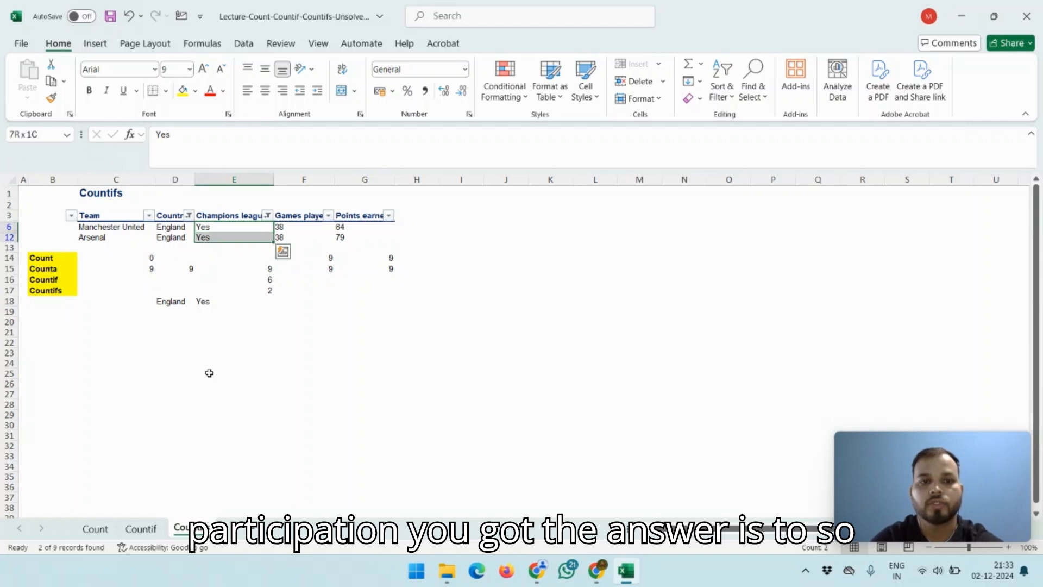
Turn the header row's AutoFilter off and on again to clear the Country and Champions league filters.
{"action": "key", "text": "Up"}
{"action": "key", "text": "shift+space"}
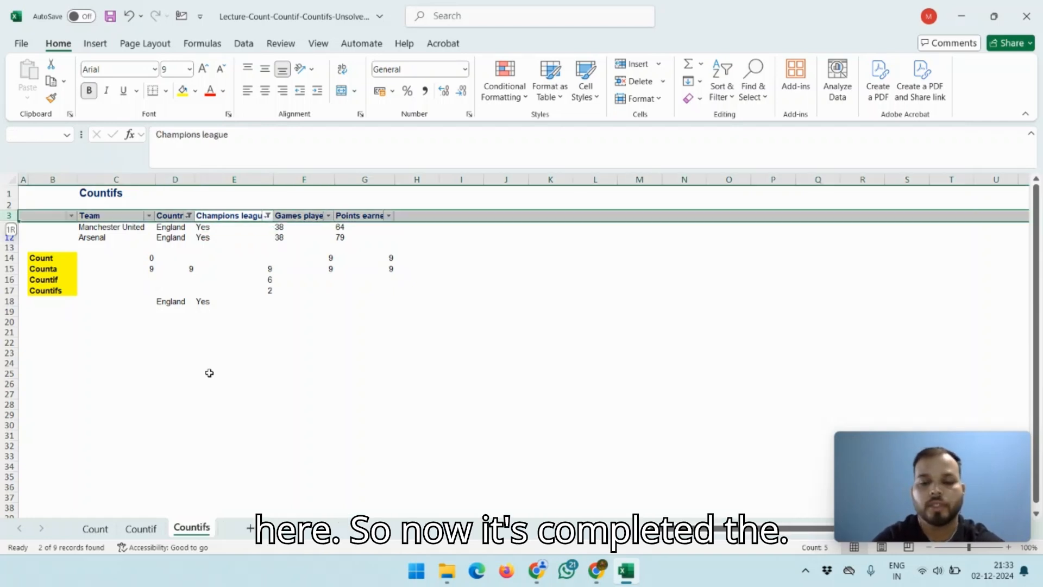
{"action": "key", "text": "ctrl+shift+l"}
{"action": "key", "text": "ctrl+shift+l"}
Select the labels Count, Counta, Countif and Countifs in B14:B17 to review the four formulas covered.
{"action": "key", "text": "Down"}
{"action": "key", "text": "Down"}
{"action": "key", "text": "Down"}
{"action": "key", "text": "Down"}
{"action": "key", "text": "Left"}
{"action": "key", "text": "Left"}
{"action": "key", "text": "Left"}
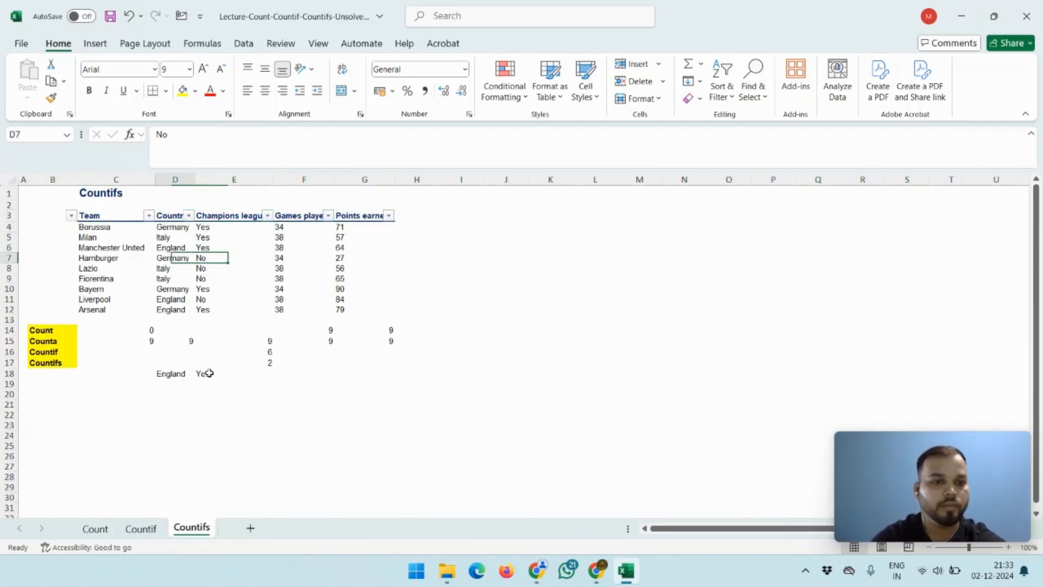
{"action": "key", "text": "Down"}
{"action": "key", "text": "Down"}
{"action": "key", "text": "Down"}
{"action": "key", "text": "Down"}
{"action": "key", "text": "Down"}
{"action": "key", "text": "Down"}
{"action": "key", "text": "Down"}
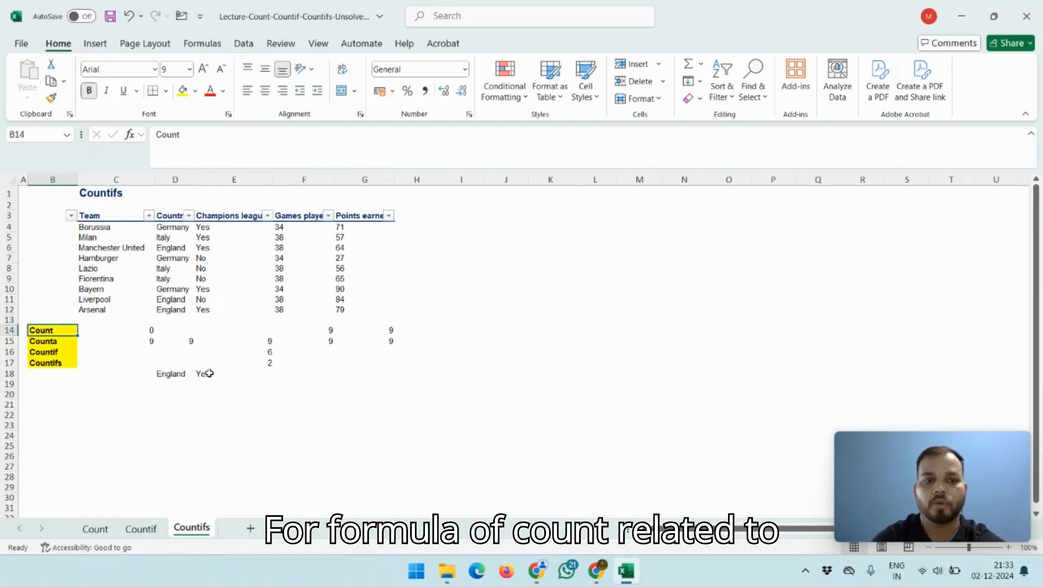
{"action": "key", "text": "shift+Down"}
{"action": "key", "text": "shift+Down"}
{"action": "key", "text": "shift+Down"}
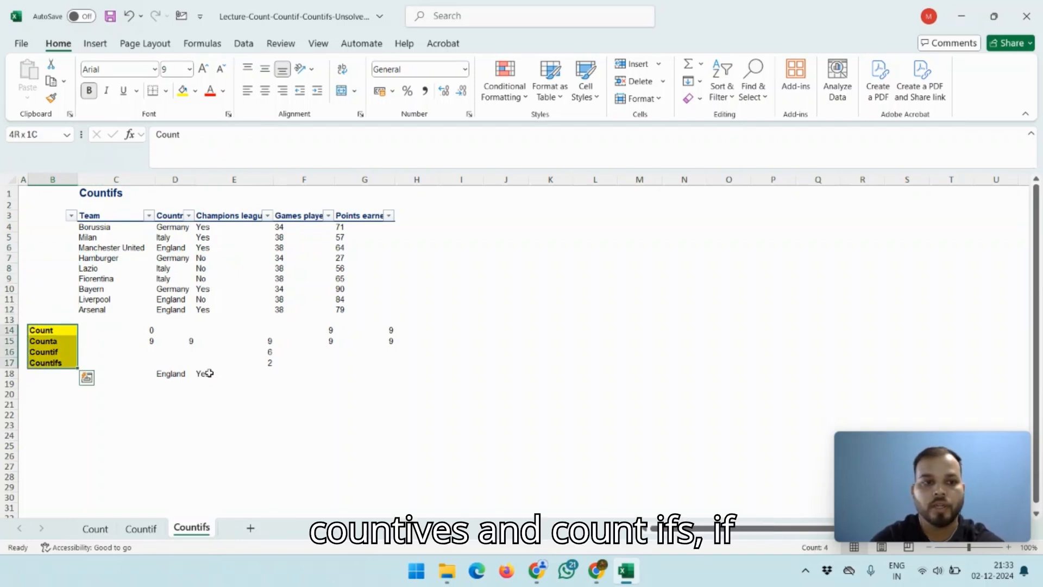